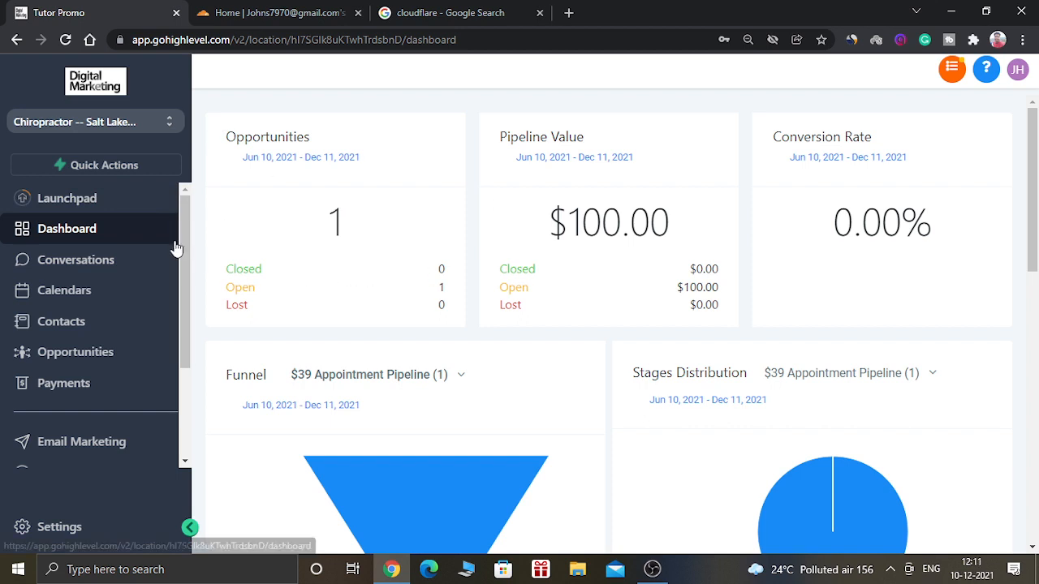
# Step: Open the settings of the ProLayers Funnel from the Sites area
pyautogui.moveTo(184, 243); pyautogui.dragTo(185, 333)
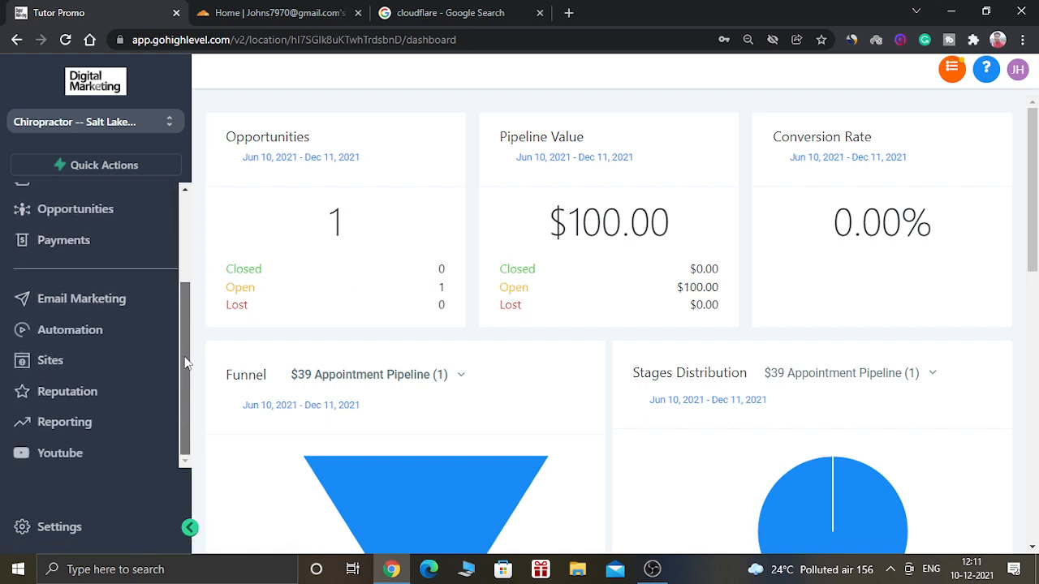
pyautogui.click(52, 363)
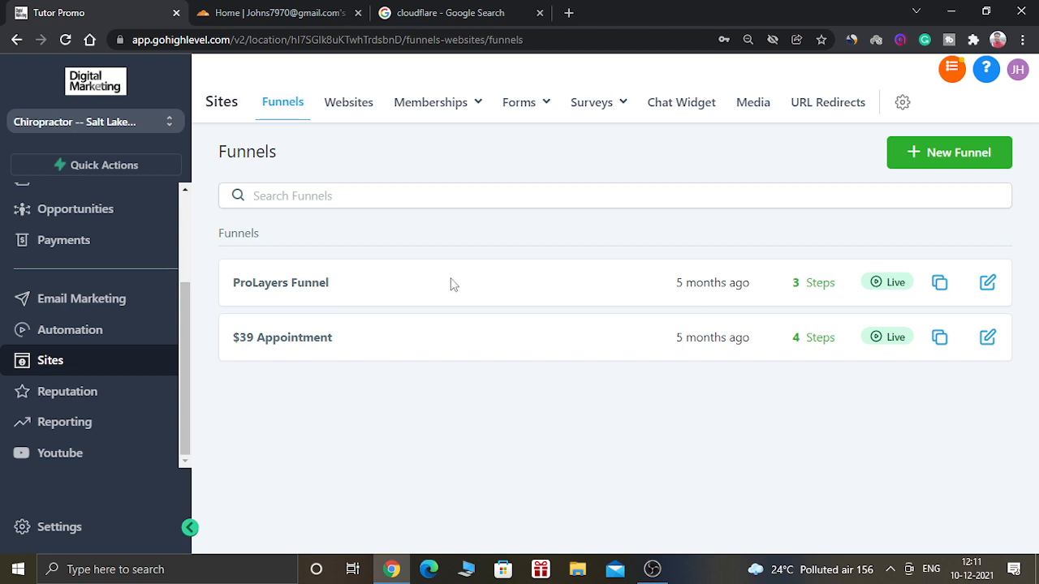
pyautogui.click(303, 284)
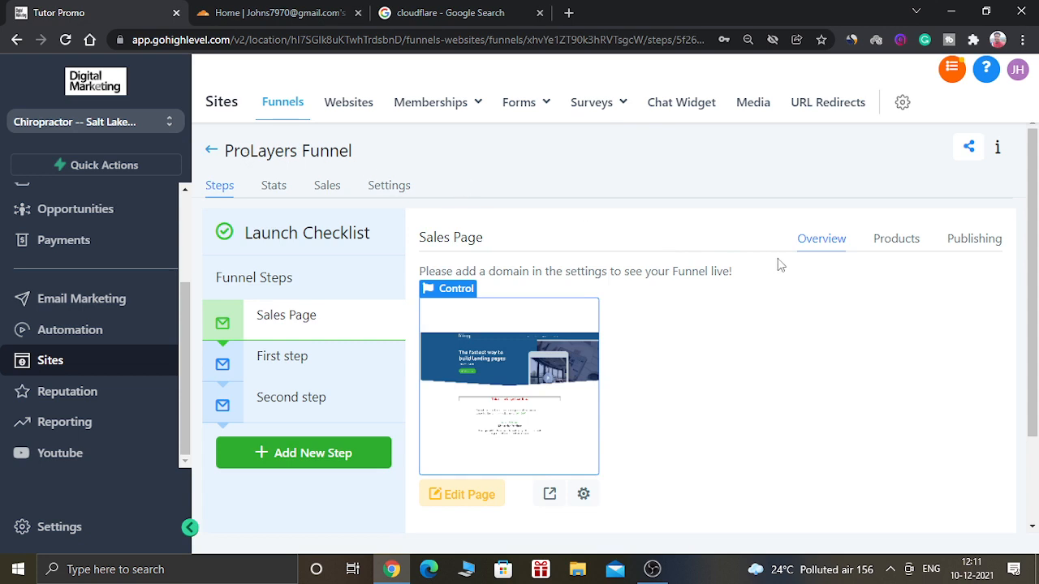
pyautogui.click(388, 194)
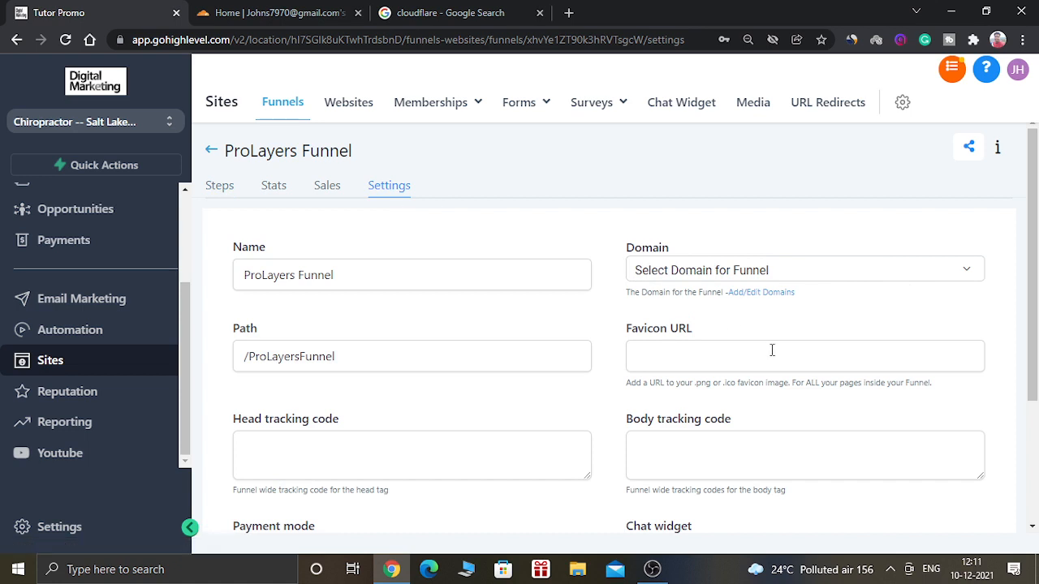
# Step: Go to the funnel's domain management, start adding a new domain and examine the A record and CNAME note
pyautogui.click(752, 297)
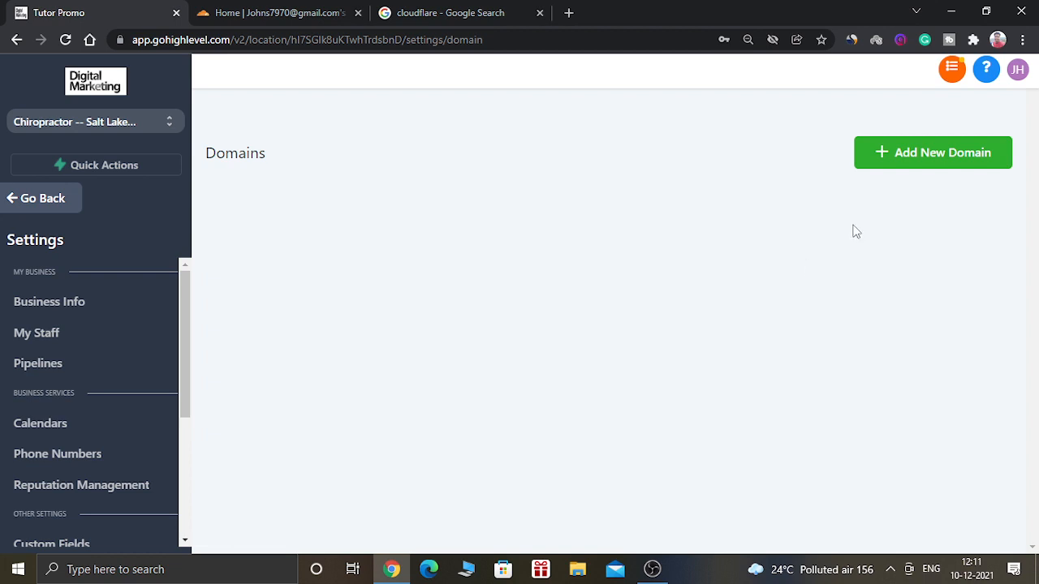
pyautogui.click(934, 152)
pyautogui.click(449, 187)
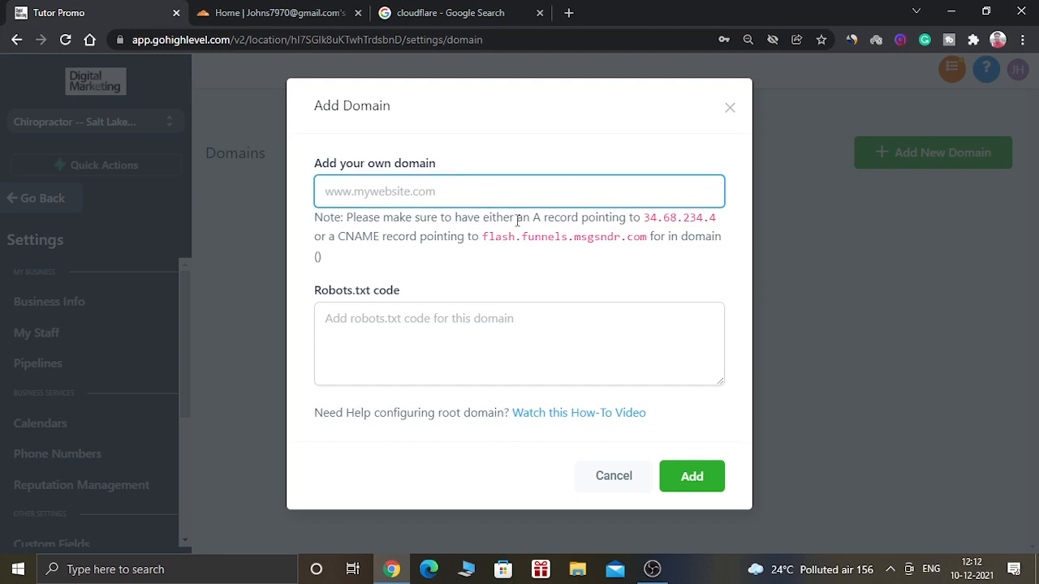
pyautogui.moveTo(517, 219); pyautogui.dragTo(598, 221)
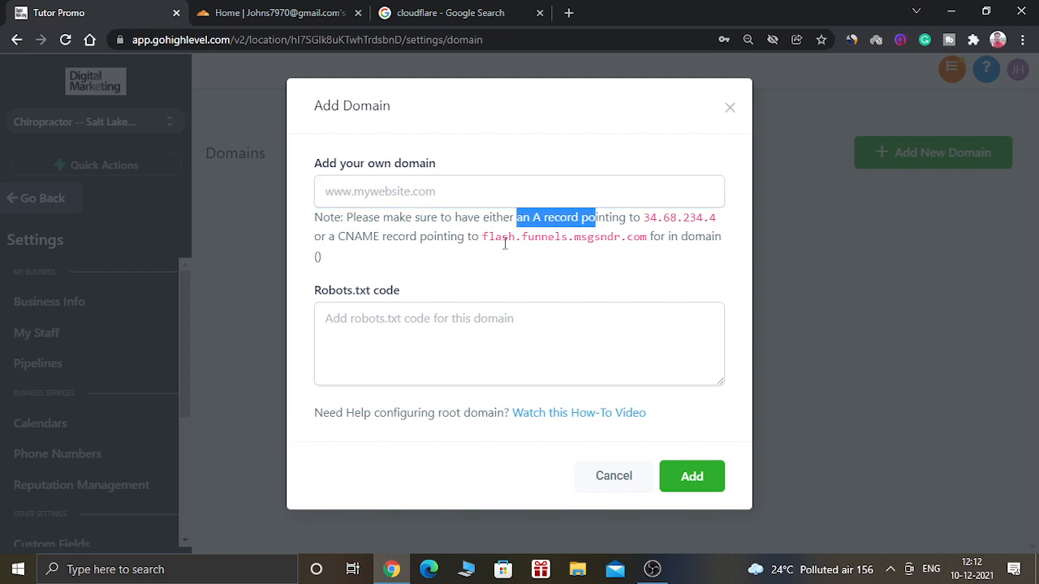
pyautogui.click(561, 219)
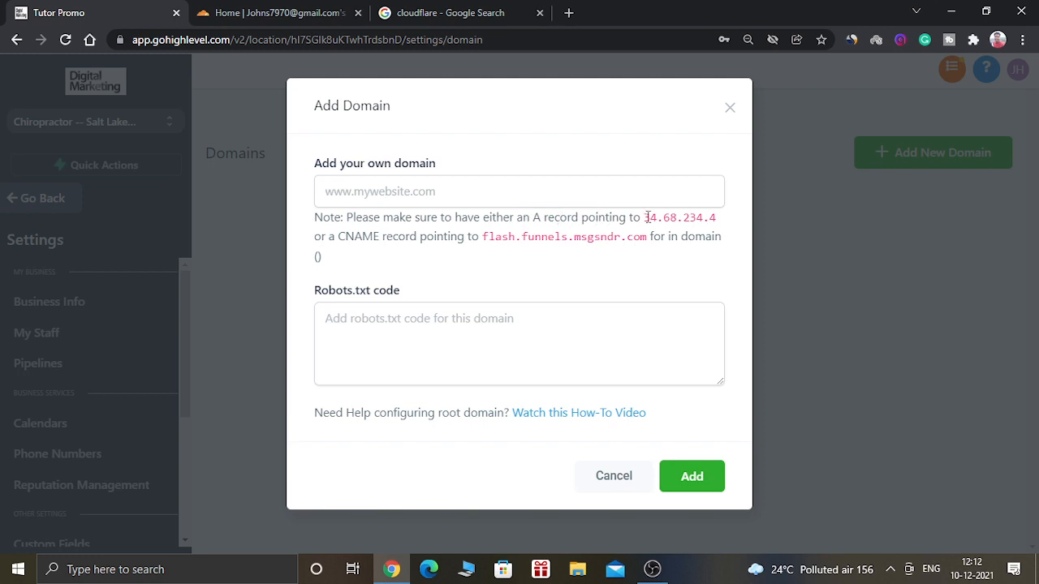
pyautogui.moveTo(645, 217); pyautogui.dragTo(705, 217)
pyautogui.click(591, 257)
# Step: Look over the Google results for cloudflare and switch to the Cloudflare dashboard
pyautogui.click(422, 12)
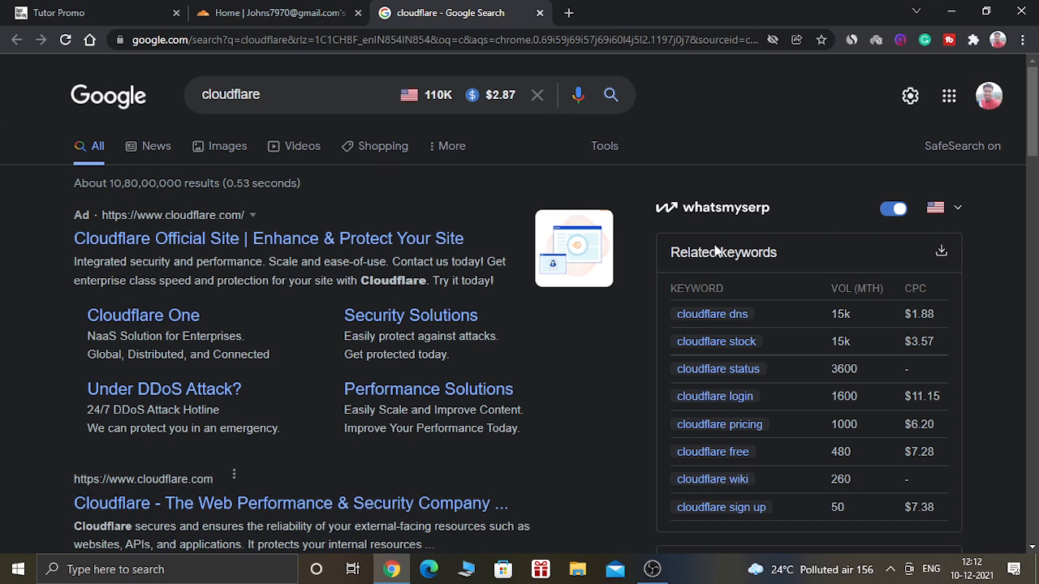
pyautogui.scroll(-3, 519, 325)
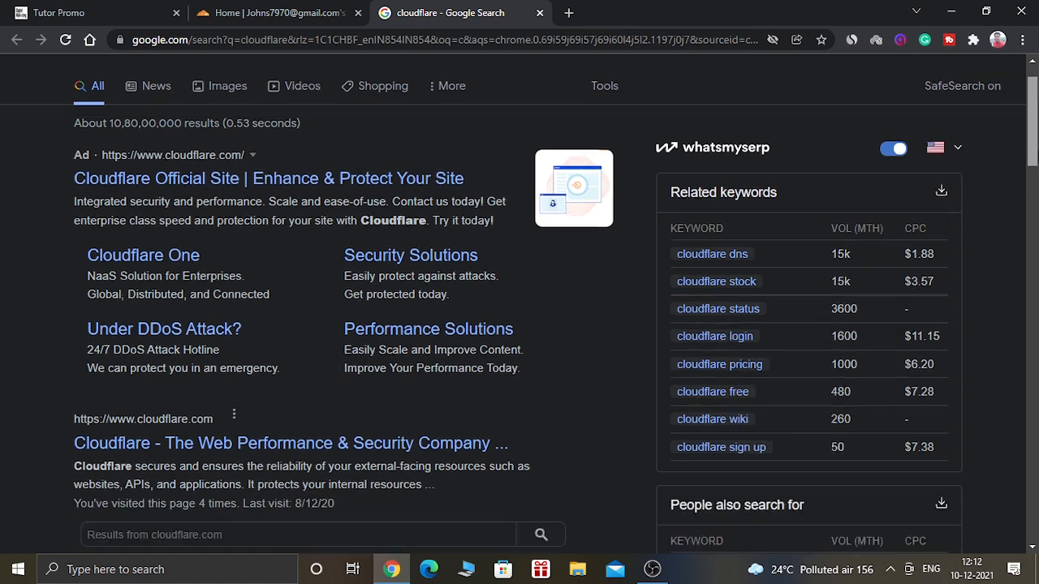
pyautogui.scroll(3, 519, 324)
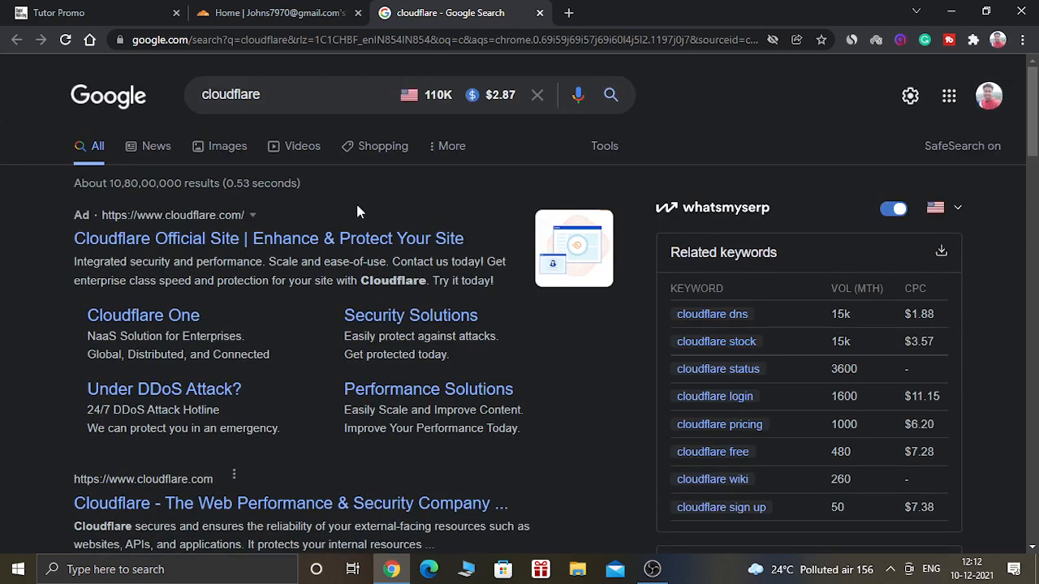
pyautogui.click(280, 6)
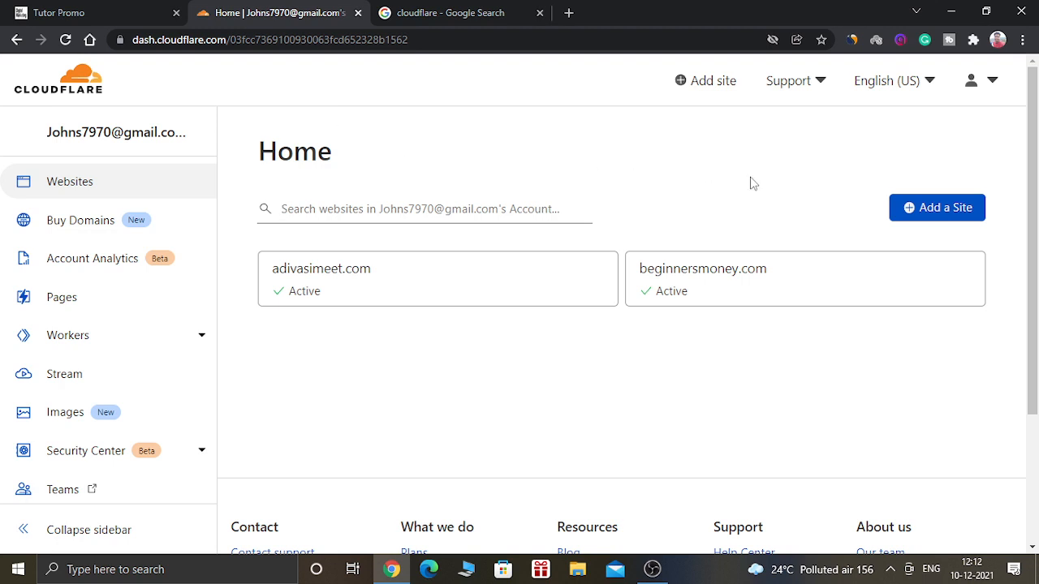
# Step: Start adding a site to Cloudflare and enter example.com as its domain
pyautogui.click(915, 207)
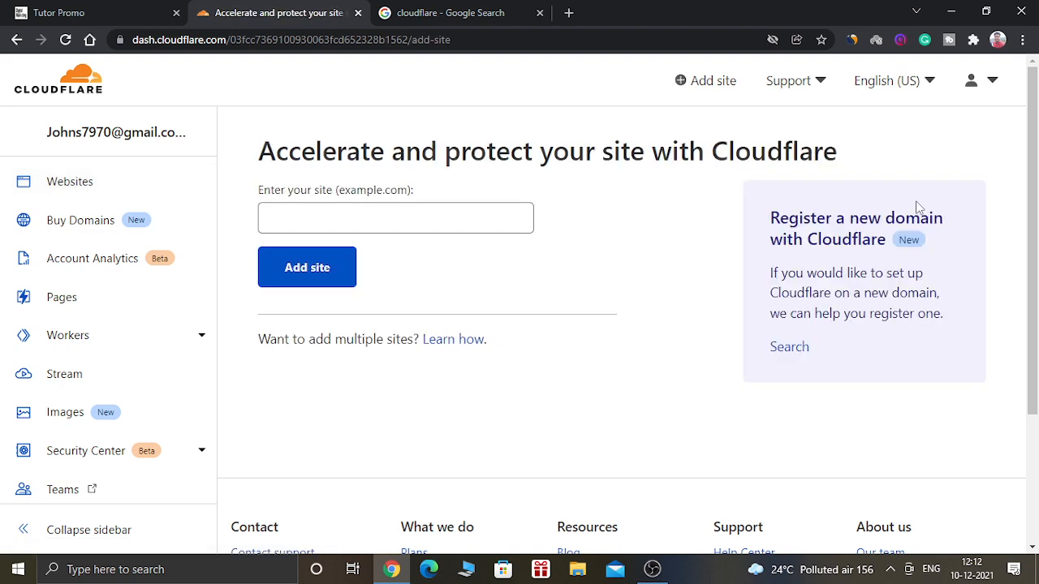
pyautogui.click(525, 226)
pyautogui.write('e')
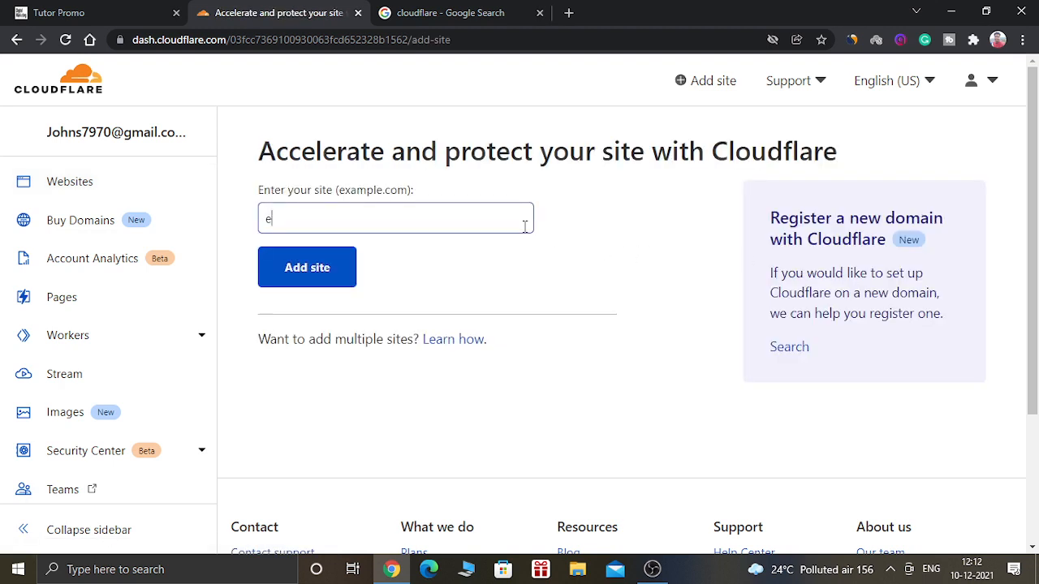
pyautogui.write('xample.com')
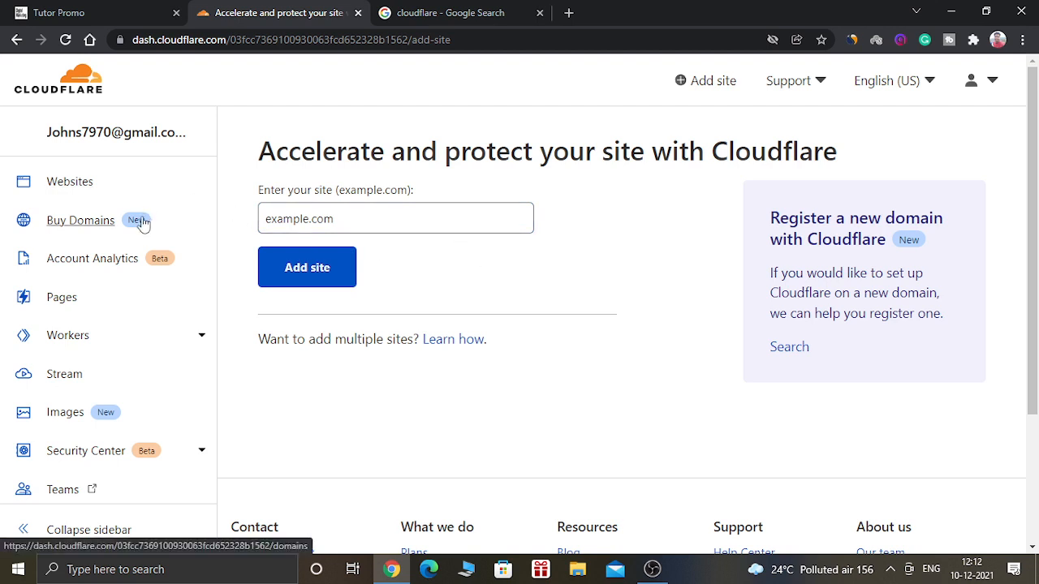
# Step: View Cloudflare's page for registering a new domain
pyautogui.click(76, 234)
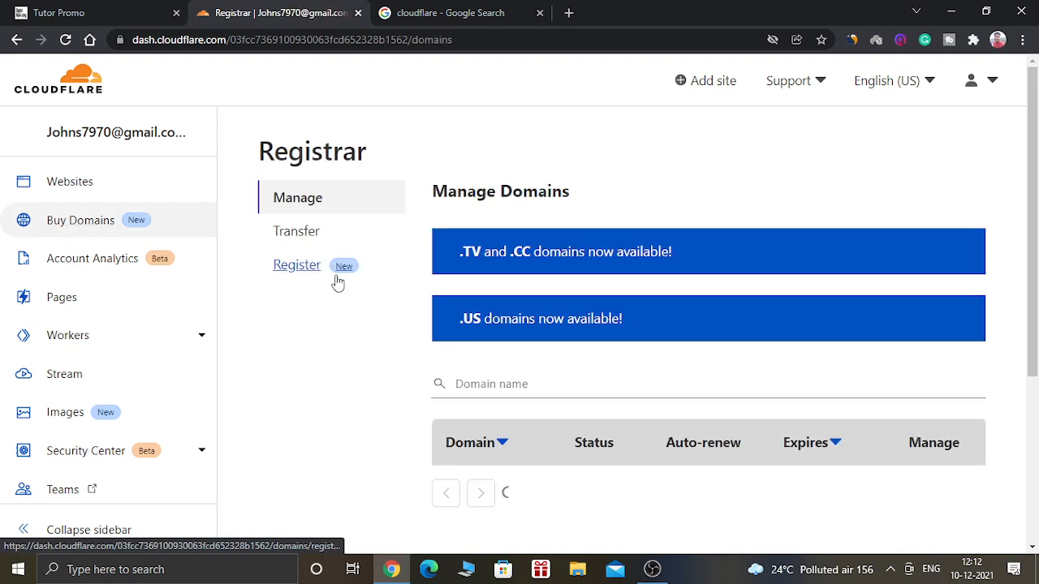
pyautogui.click(297, 270)
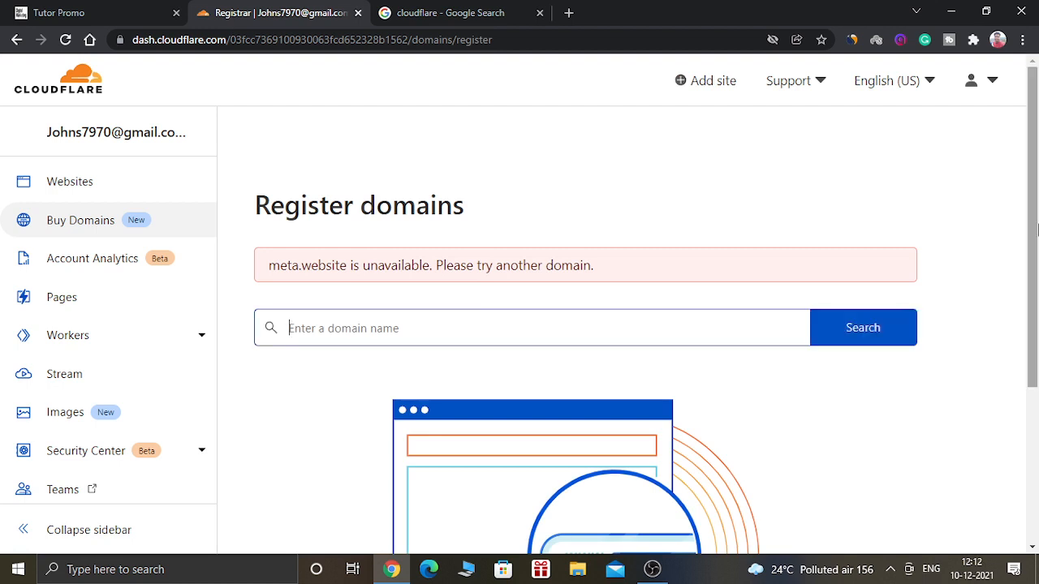
pyautogui.moveTo(1037, 231)
pyautogui.mouseDown()
pyautogui.moveTo(1037, 375)
pyautogui.moveTo(1037, 251)
pyautogui.mouseUp()
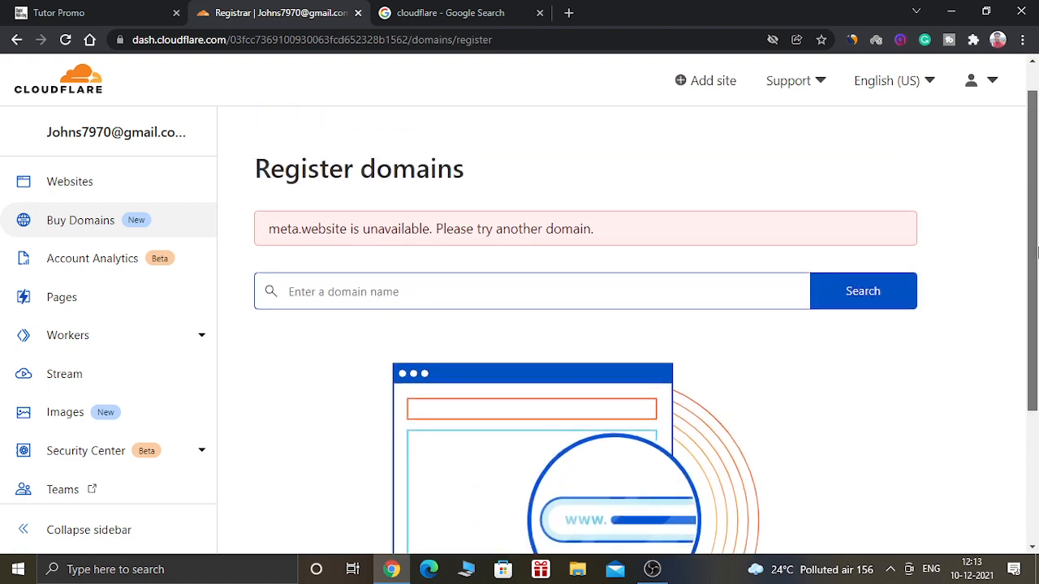
# Step: Open the DNS management of beginnersmoney.com from the websites list and look through its existing records
pyautogui.click(92, 192)
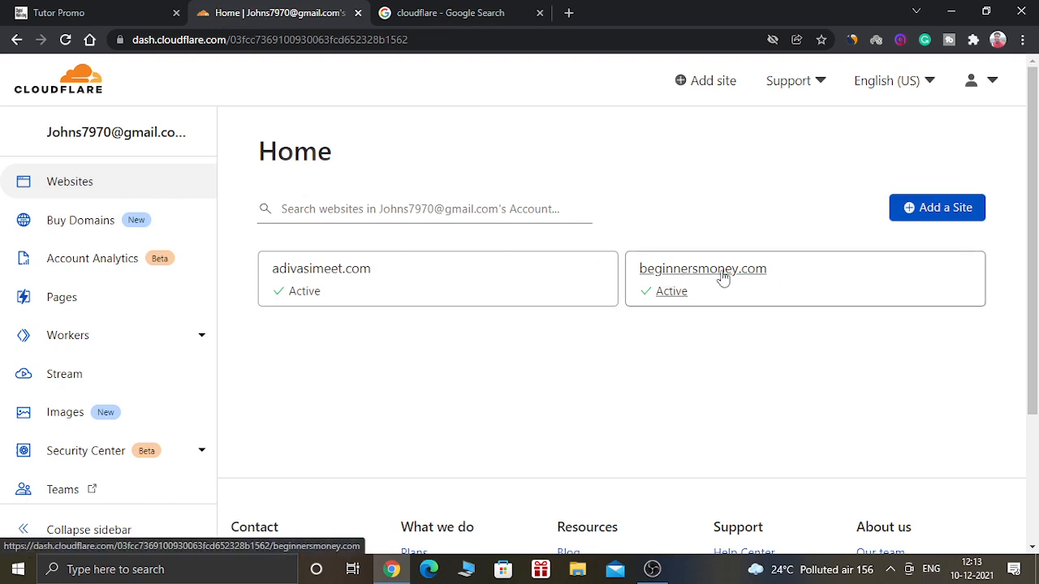
pyautogui.click(754, 277)
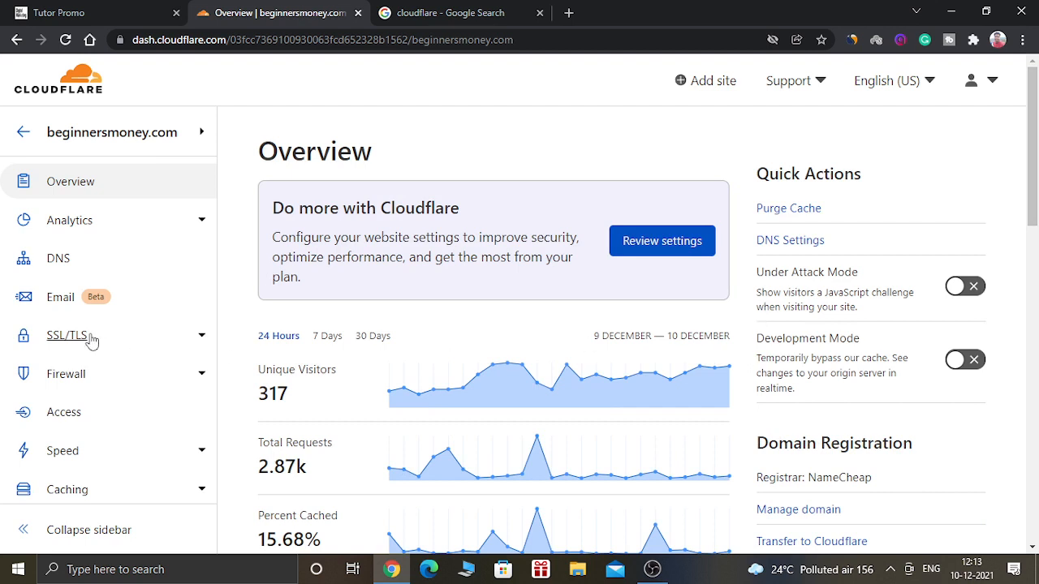
pyautogui.click(68, 265)
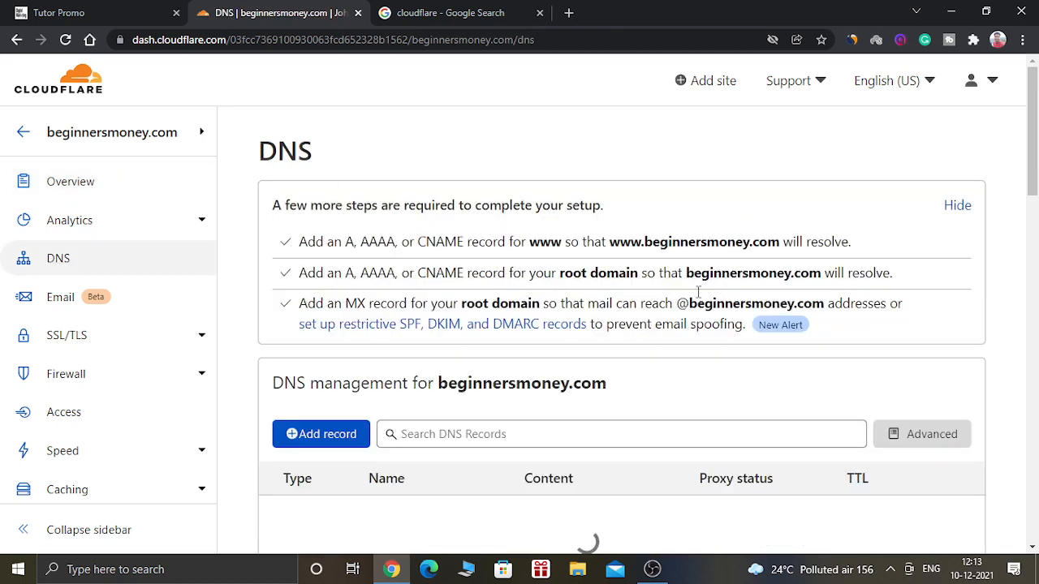
pyautogui.scroll(-4, 1032, 233)
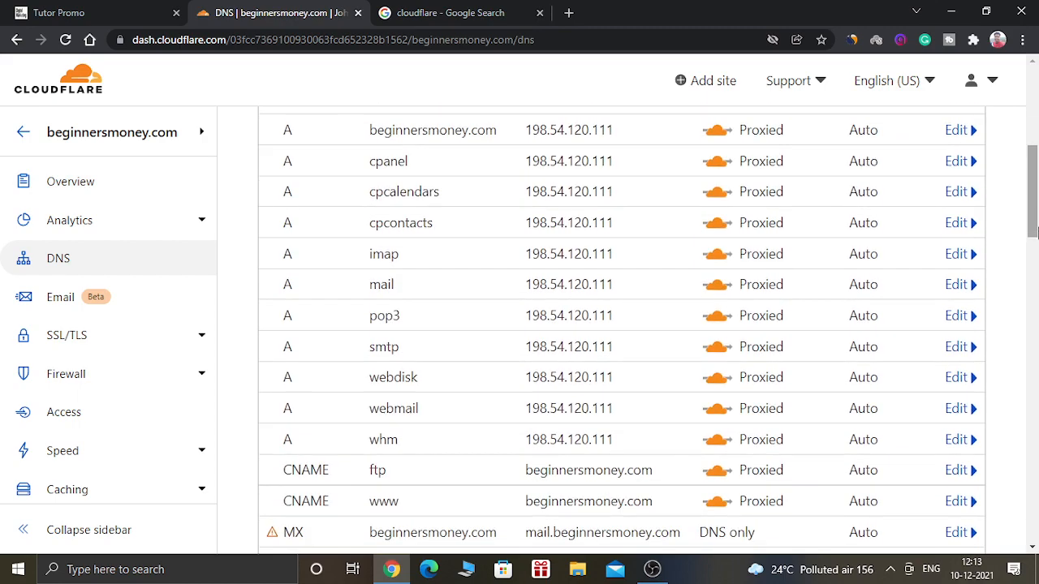
pyautogui.moveTo(1032, 232); pyautogui.dragTo(1032, 146)
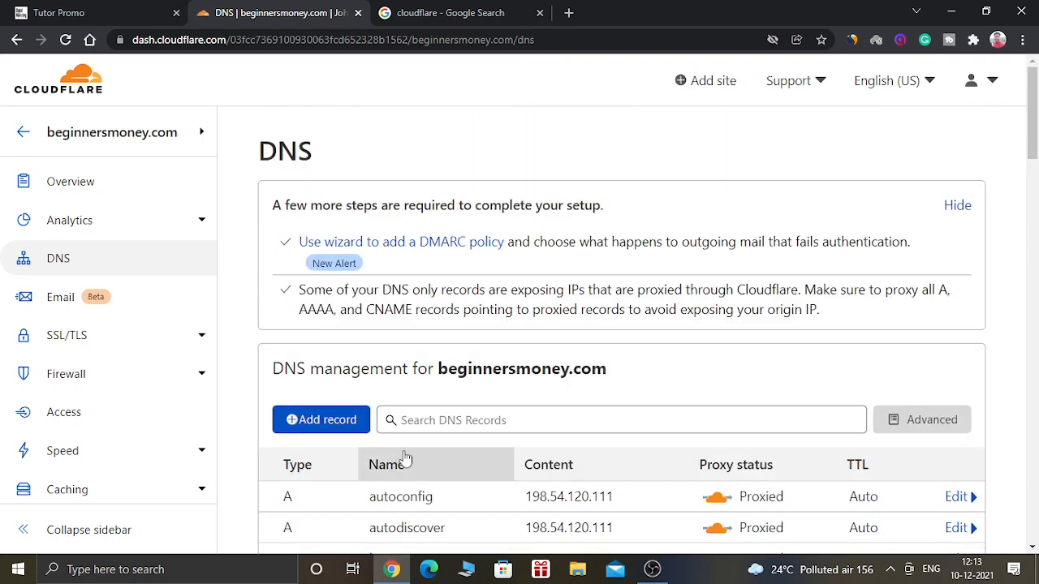
# Step: Start a new DNS record for beginnersmoney.com, check the required type in HighLevel's Add Domain note, and keep type A
pyautogui.click(322, 428)
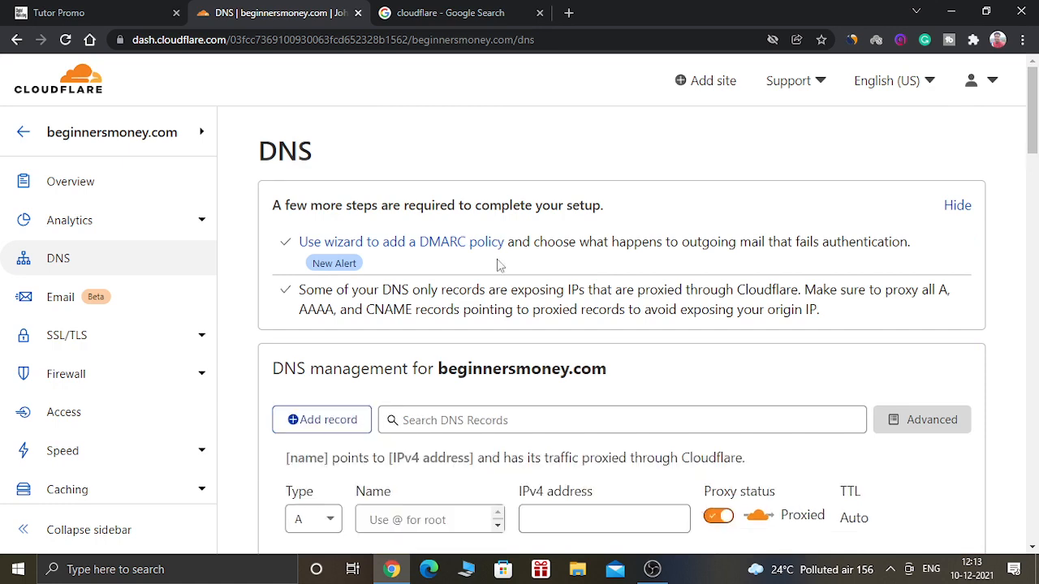
pyautogui.scroll(-1, 378, 254)
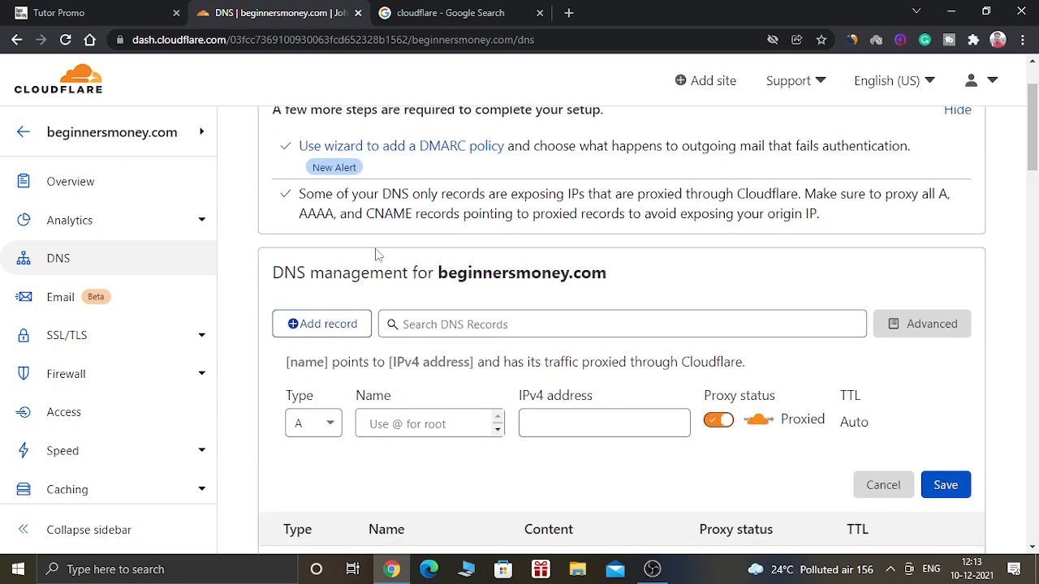
pyautogui.click(86, 9)
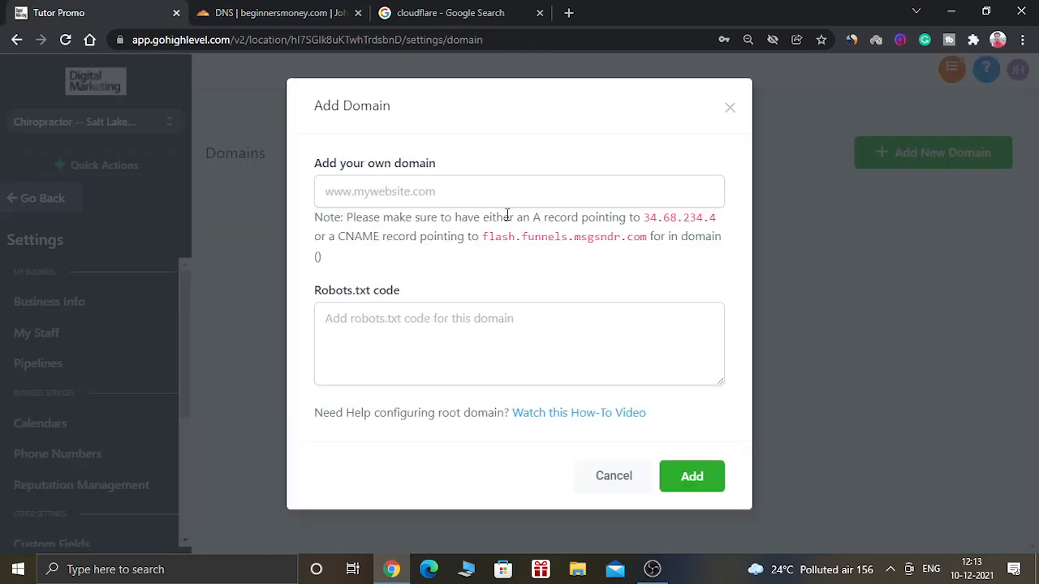
pyautogui.moveTo(530, 218); pyautogui.dragTo(609, 217)
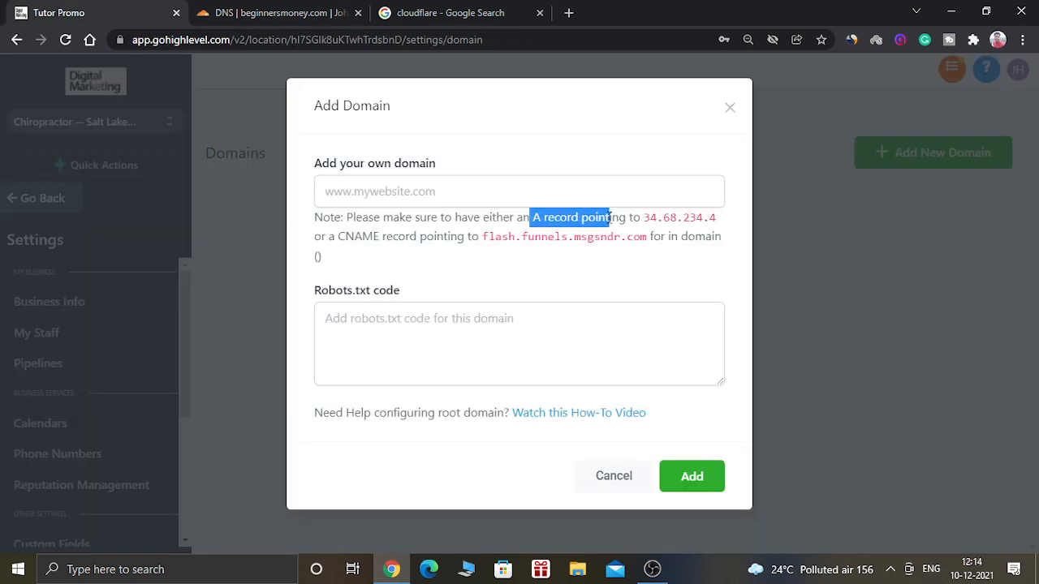
pyautogui.click(290, 5)
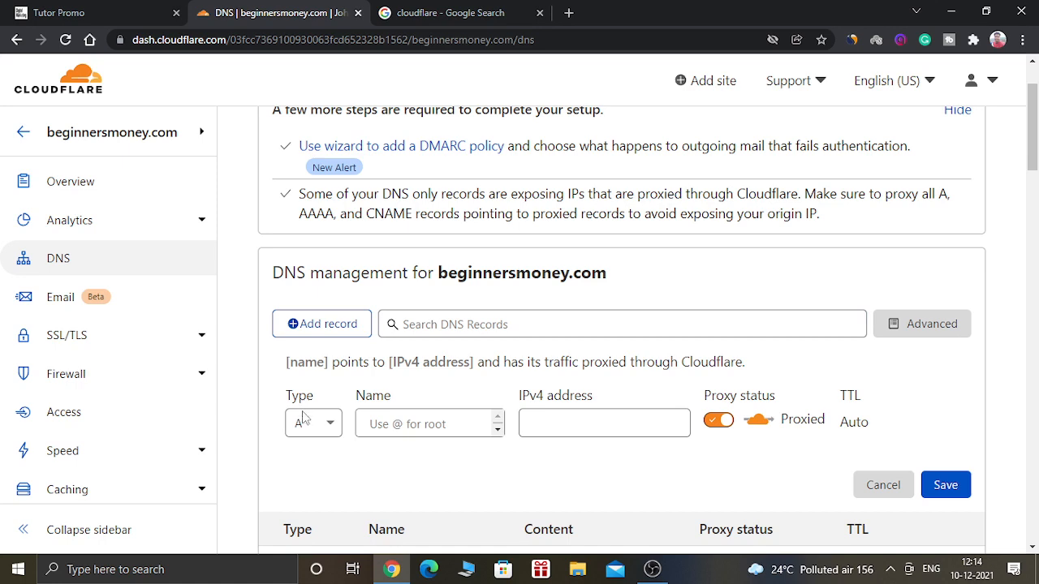
pyautogui.scroll(-2, 332, 371)
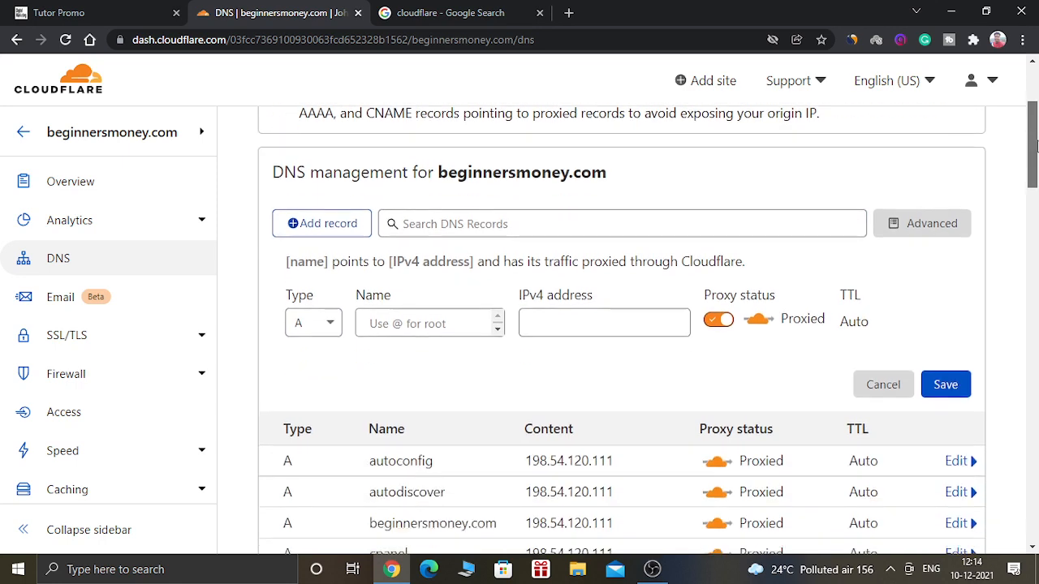
pyautogui.click(313, 292)
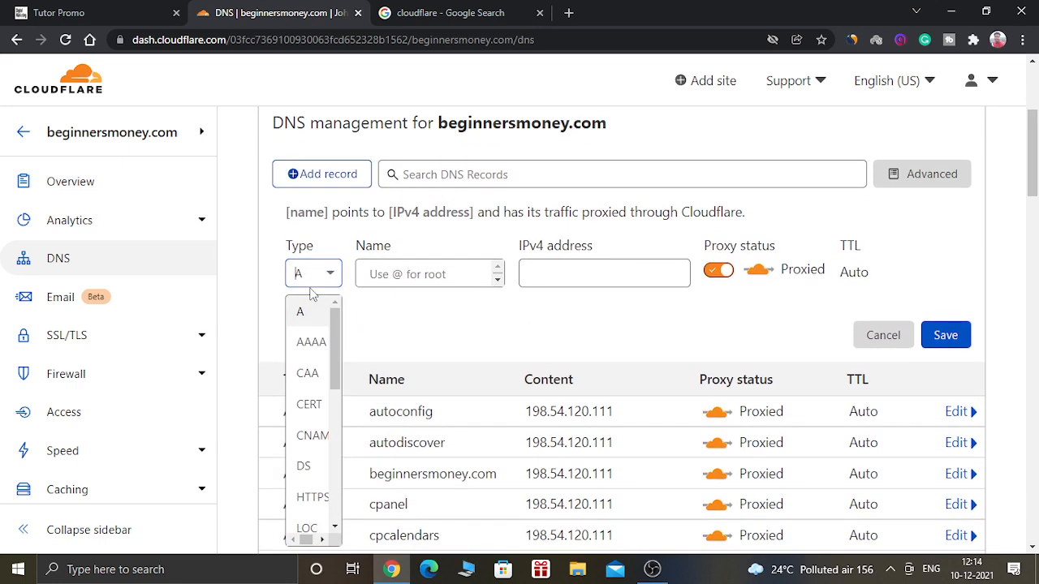
pyautogui.moveTo(337, 329)
pyautogui.mouseDown()
pyautogui.moveTo(342, 474)
pyautogui.moveTo(349, 313)
pyautogui.mouseUp()
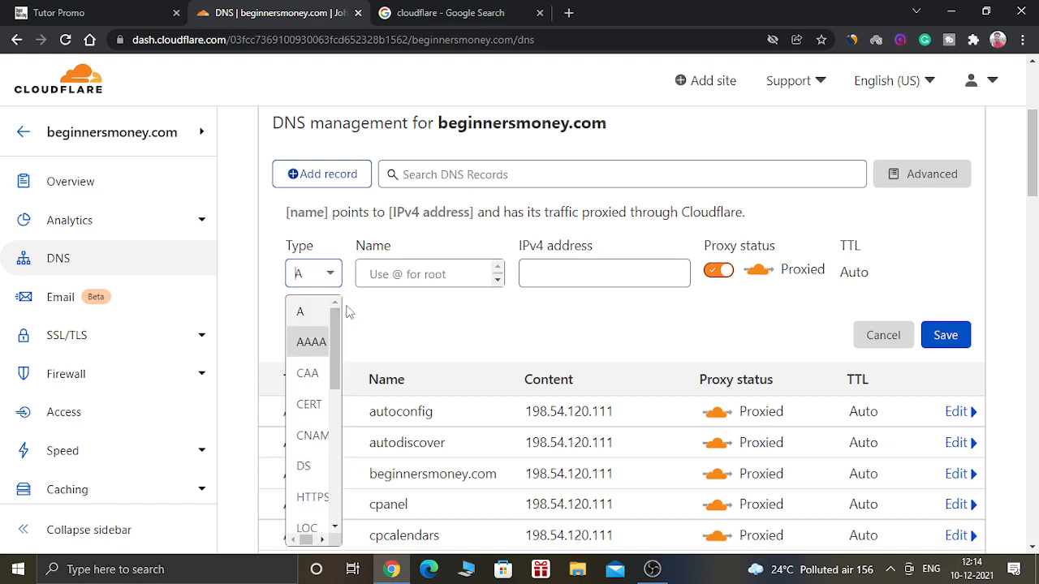
pyautogui.click(376, 308)
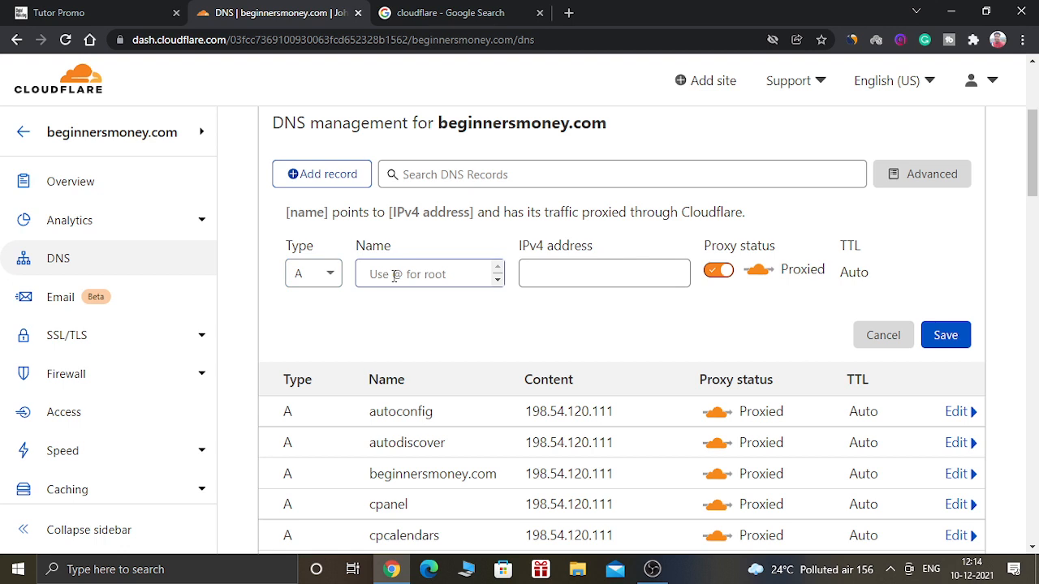
# Step: Switch to HighLevel and copy the A record address 34.68.234.4 from the Add Domain note
pyautogui.click(110, 9)
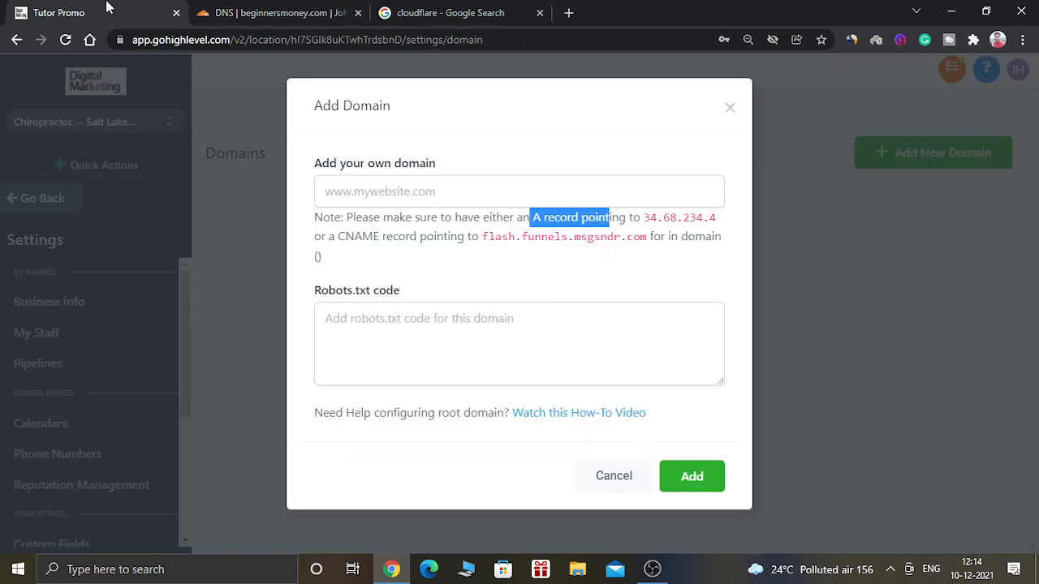
pyautogui.click(542, 231)
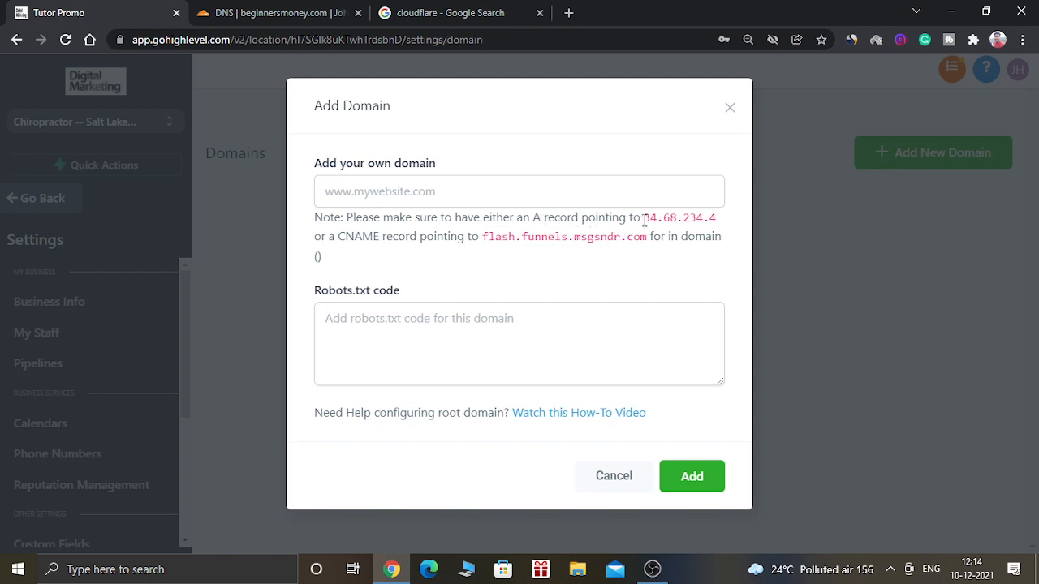
pyautogui.moveTo(644, 220); pyautogui.dragTo(718, 218)
pyautogui.hotkey('ctrl', 'c')
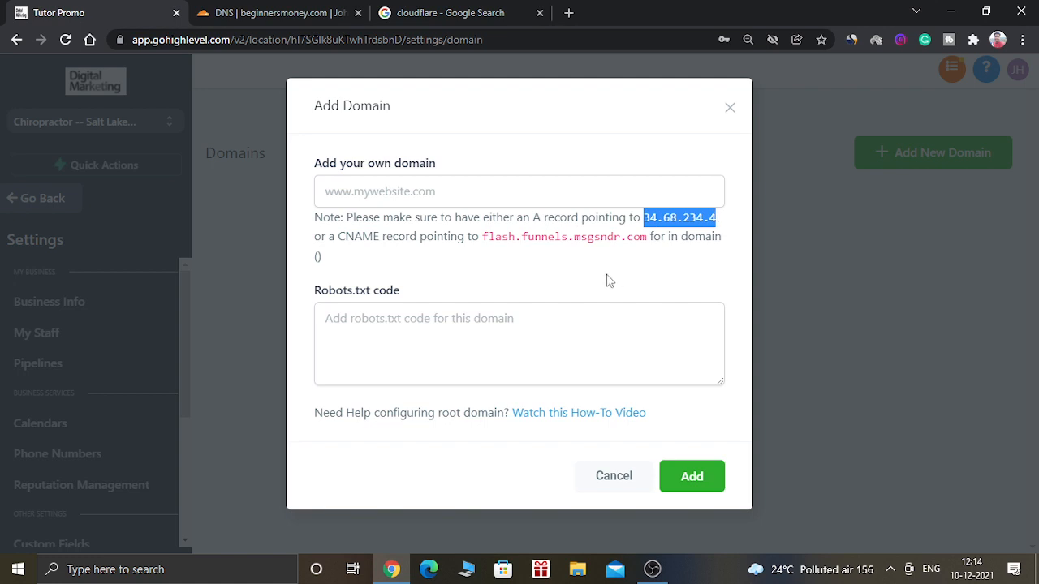
# Step: Switch to Cloudflare and enter the copied address 34.68.234.4 as the new A record's IPv4 address
pyautogui.click(264, 9)
pyautogui.click(576, 278)
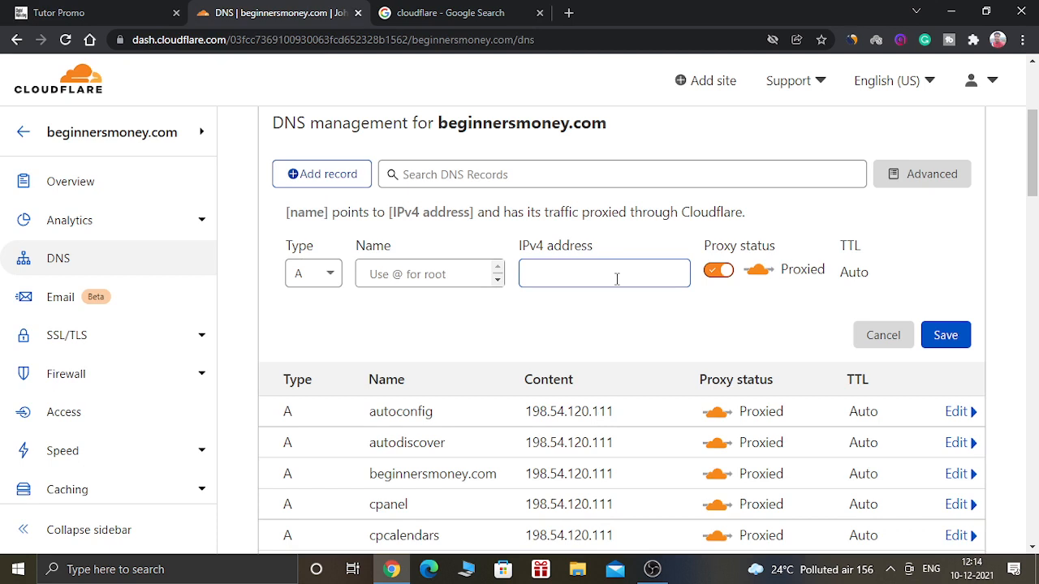
pyautogui.hotkey('ctrl', 'v')
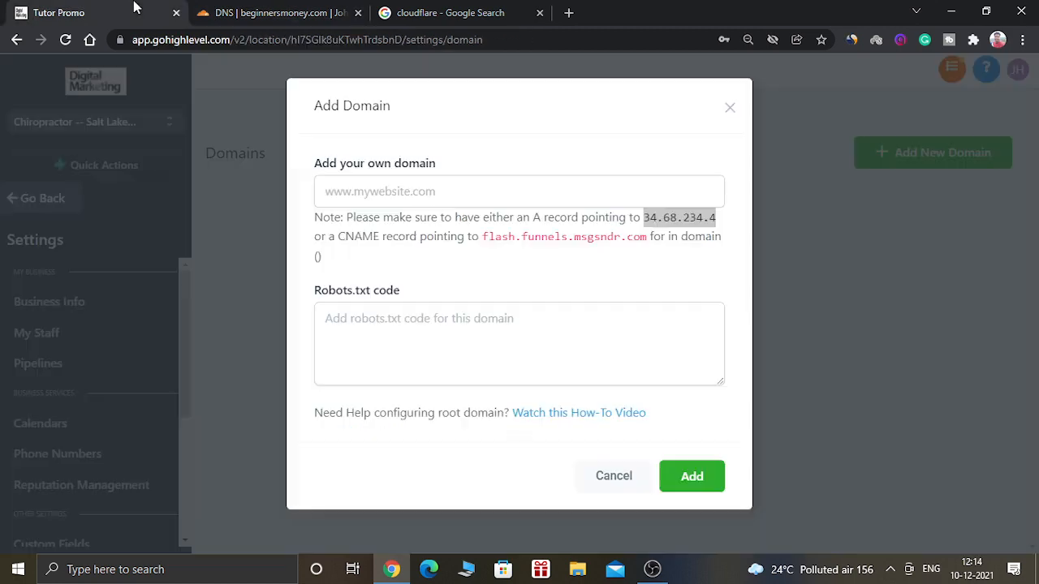
pyautogui.click(139, 10)
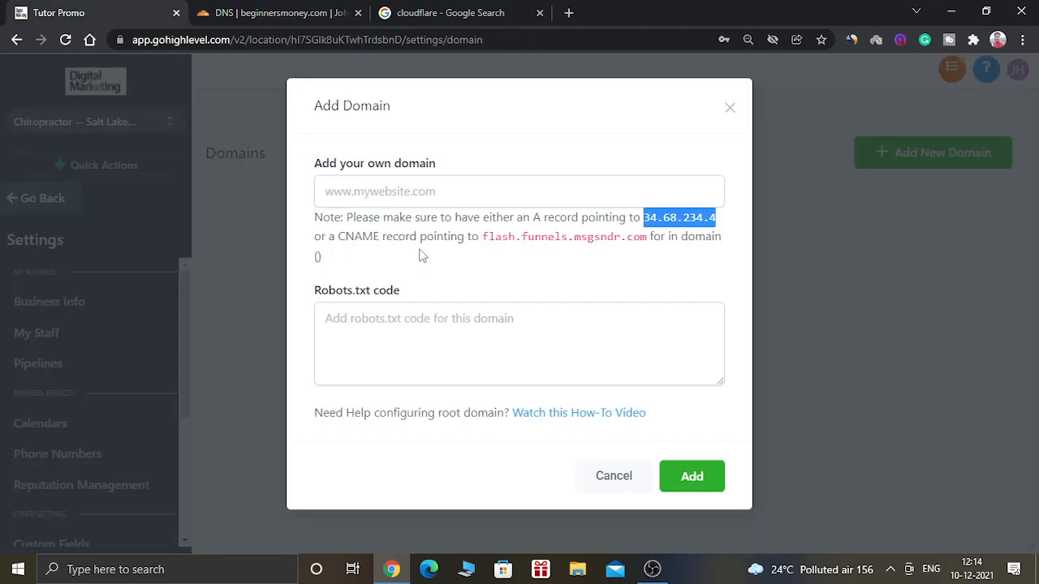
pyautogui.click(276, 10)
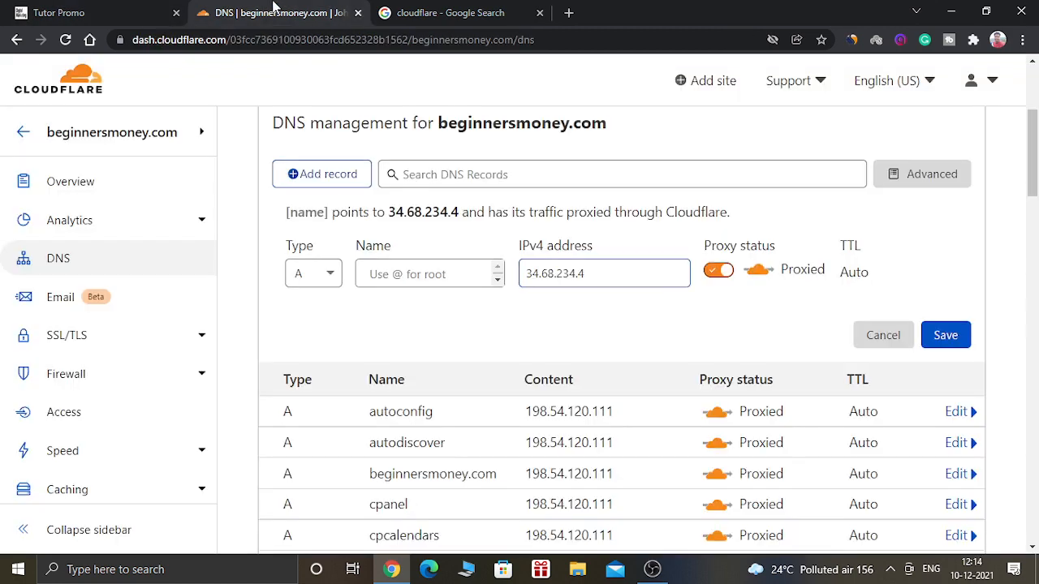
# Step: Try @ as the new record's name to point the root domain beginnersmoney.com
pyautogui.click(396, 272)
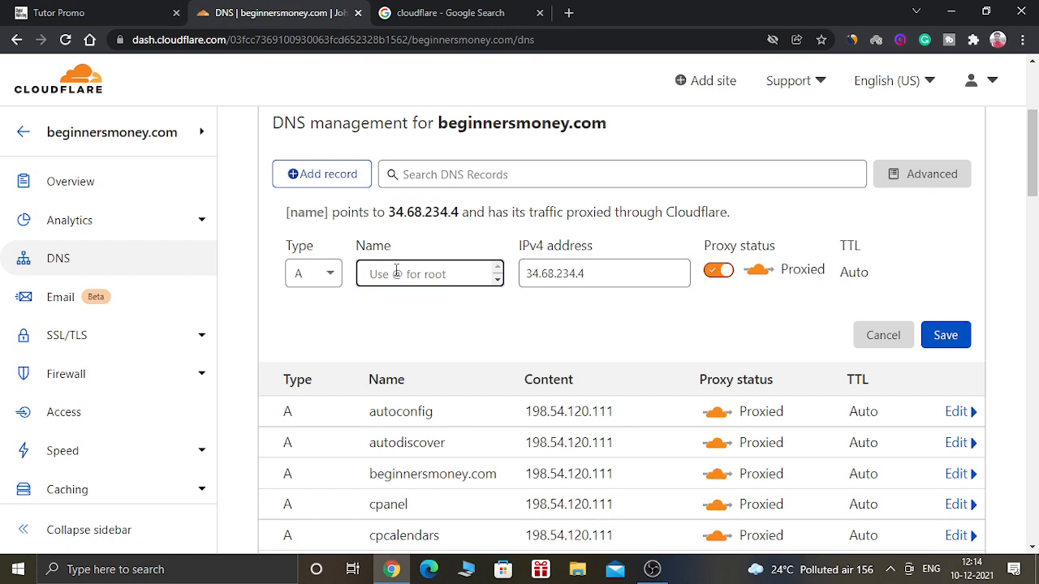
pyautogui.write('@')
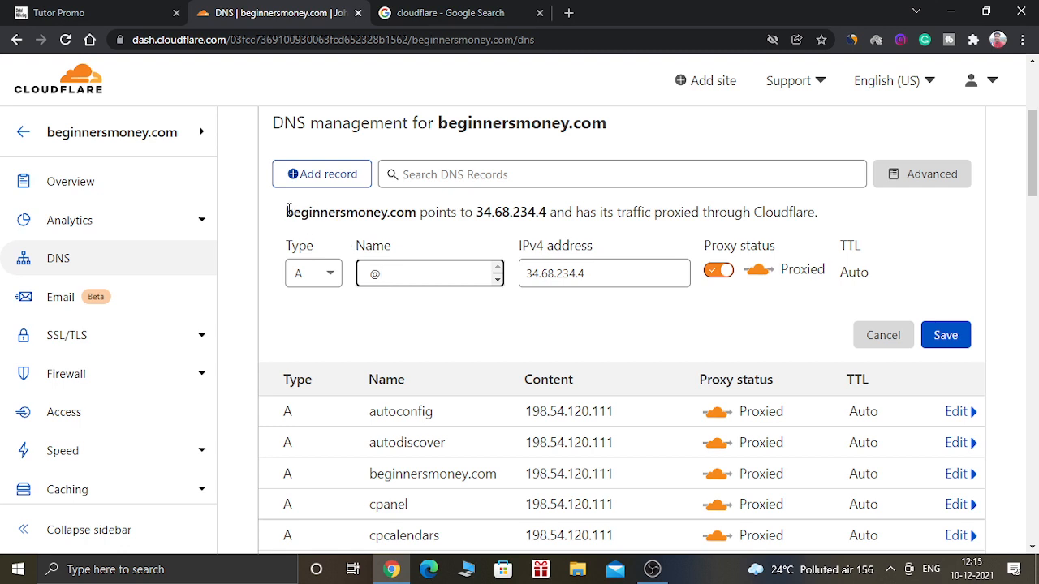
pyautogui.moveTo(288, 209); pyautogui.dragTo(419, 213)
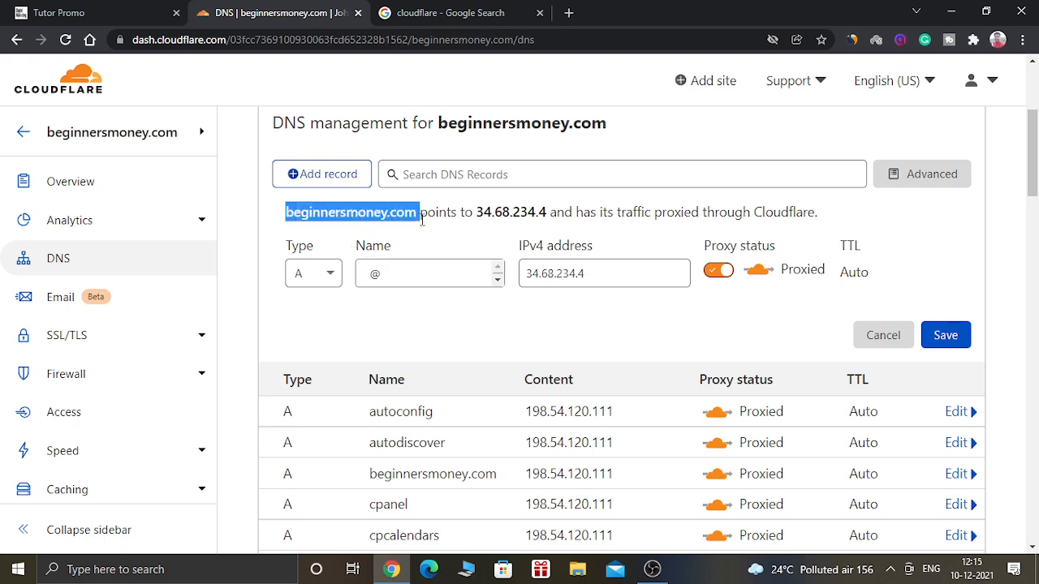
# Step: Replace the new record's name with test and switch its proxy status to DNS only
pyautogui.click(415, 269)
pyautogui.press('BackSpace')
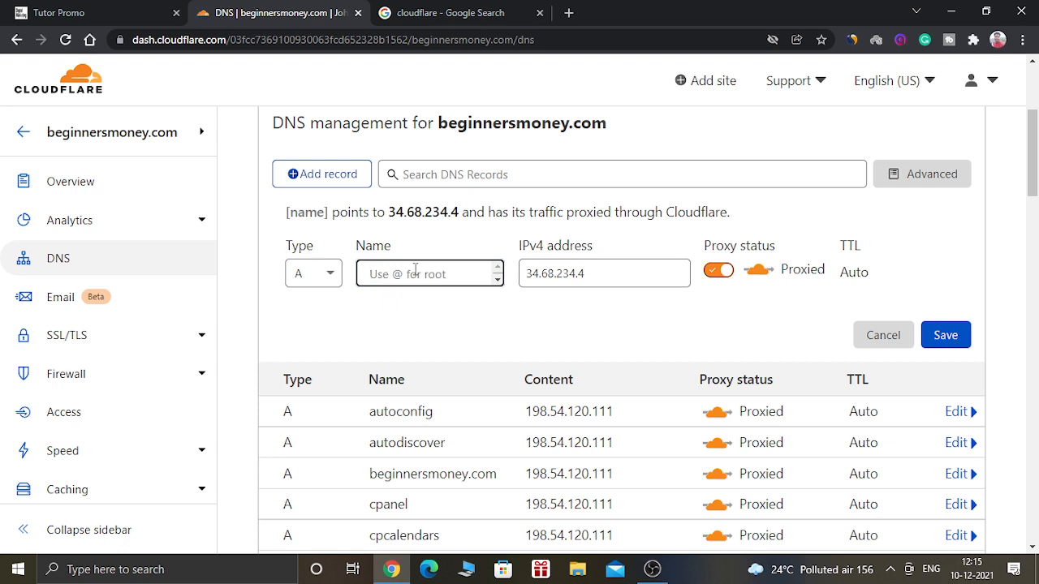
pyautogui.write('test')
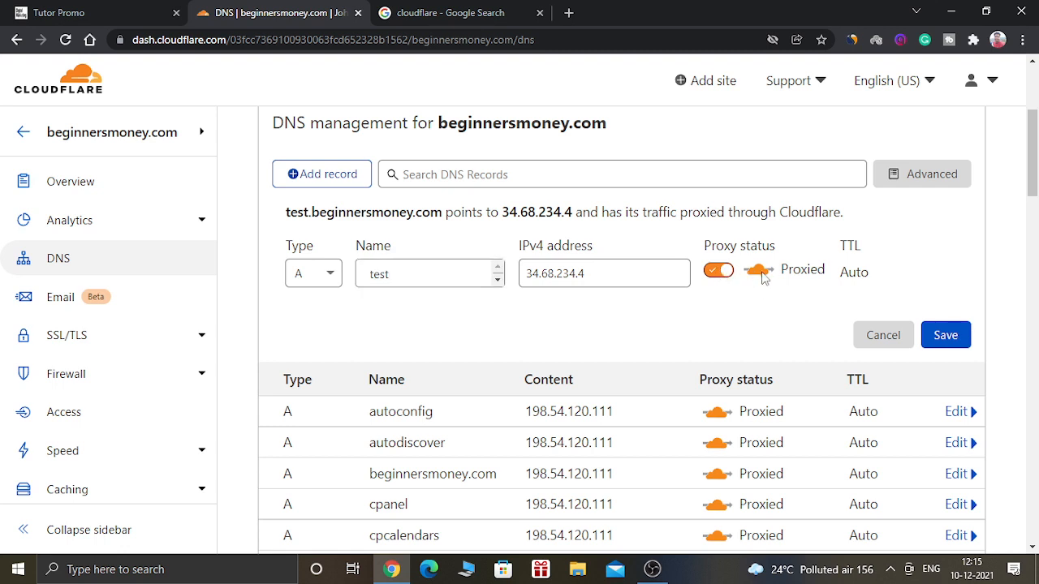
pyautogui.click(718, 270)
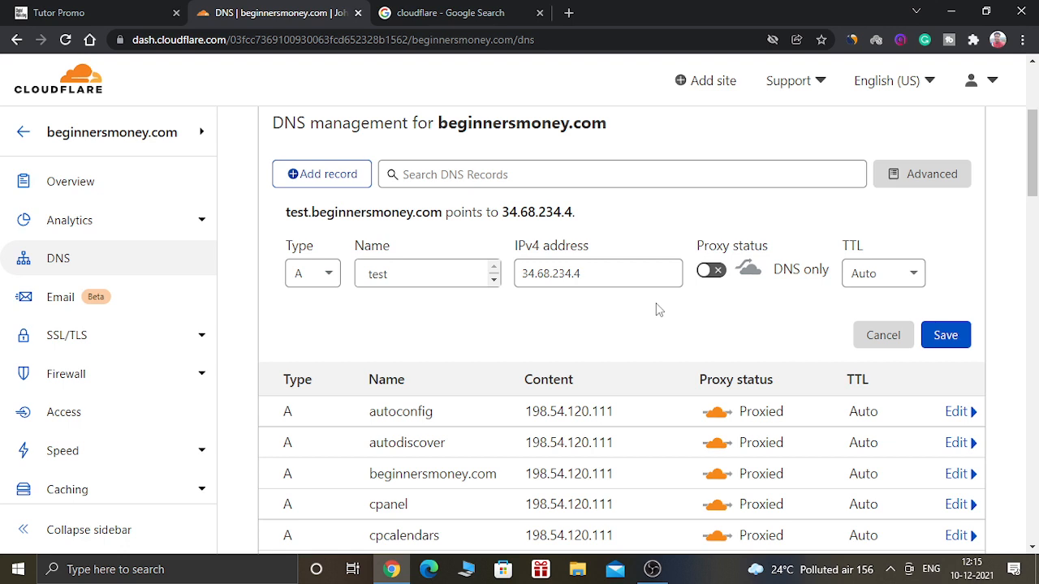
# Step: Copy test.beginnersmoney.com from the record's summary and enter it as the domain in HighLevel's Add Domain form
pyautogui.moveTo(442, 211); pyautogui.dragTo(286, 212)
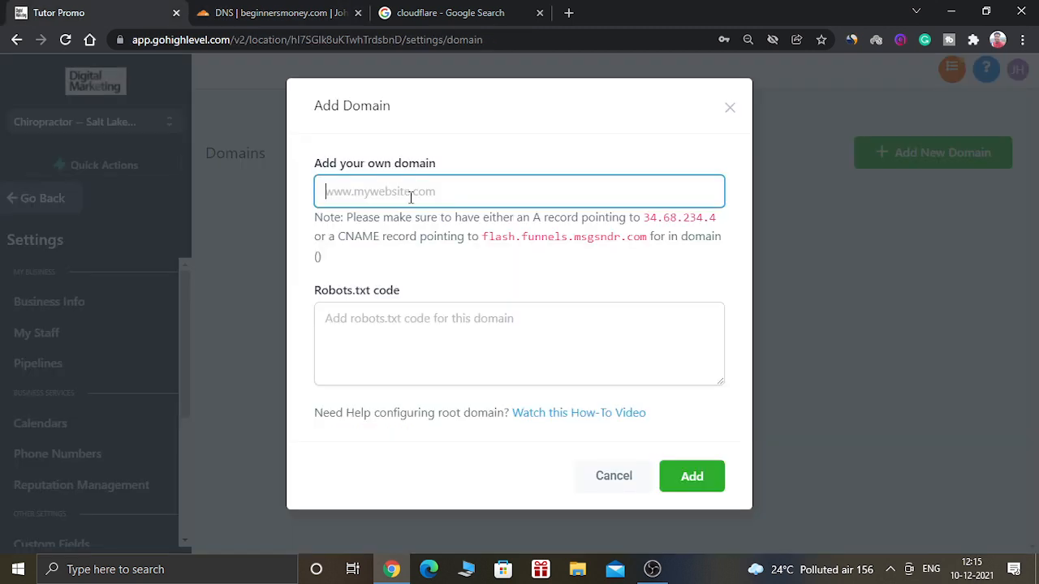
pyautogui.write('test.beginnersmoney.com')
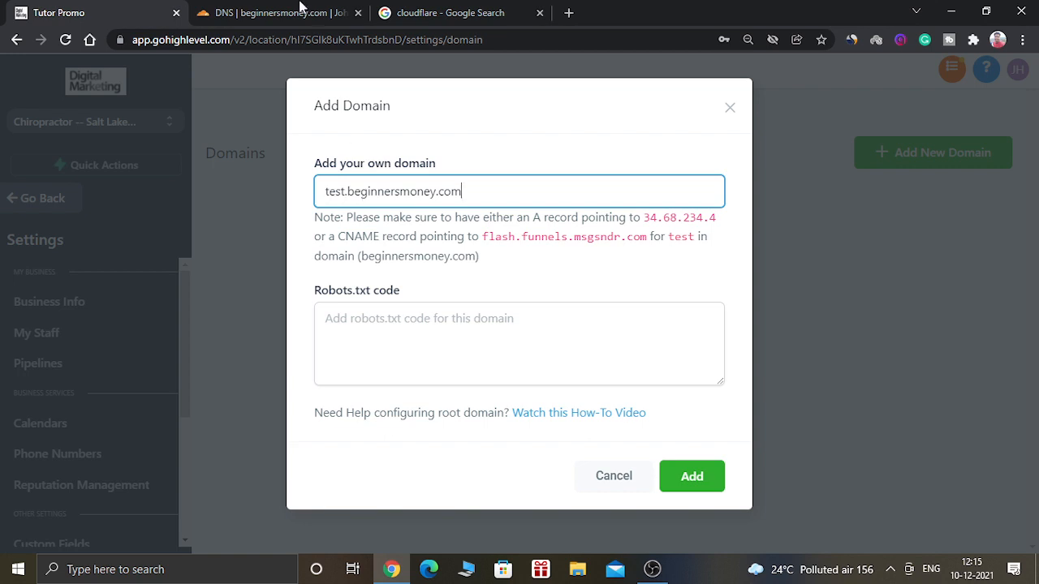
# Step: Return to Cloudflare and save the new A record for test.beginnersmoney.com
pyautogui.click(301, 9)
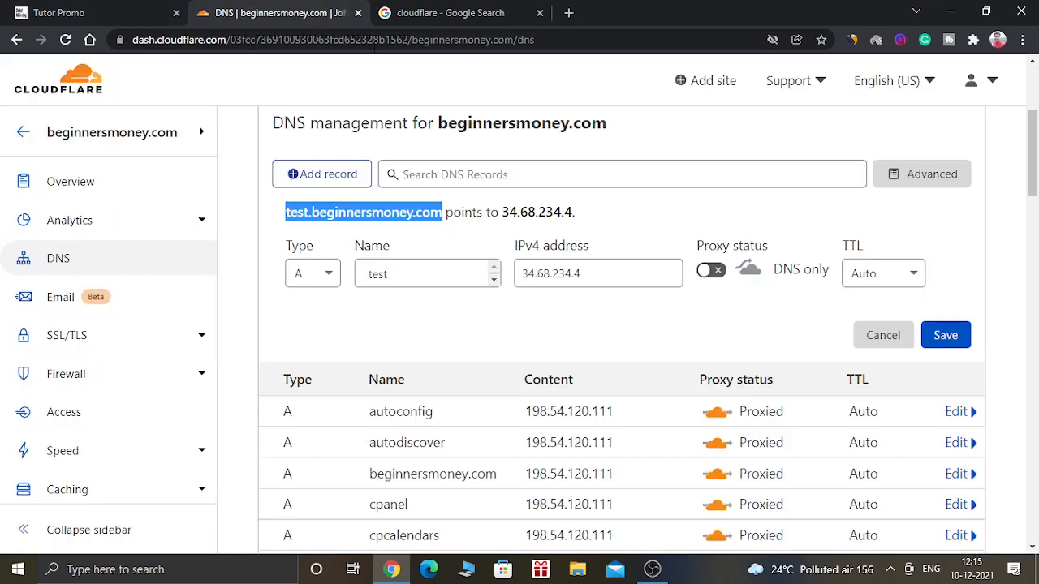
pyautogui.click(645, 204)
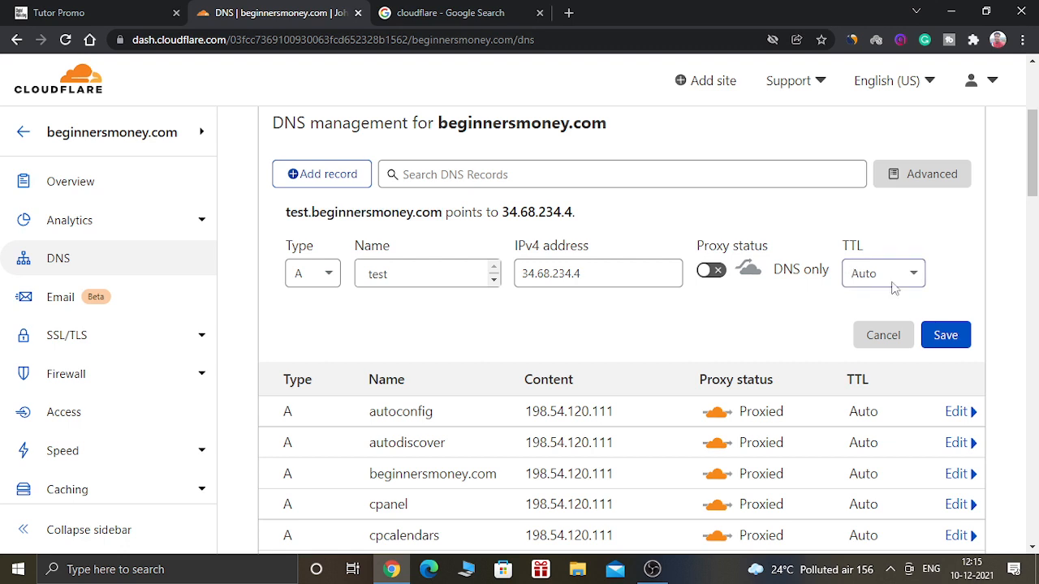
pyautogui.click(946, 335)
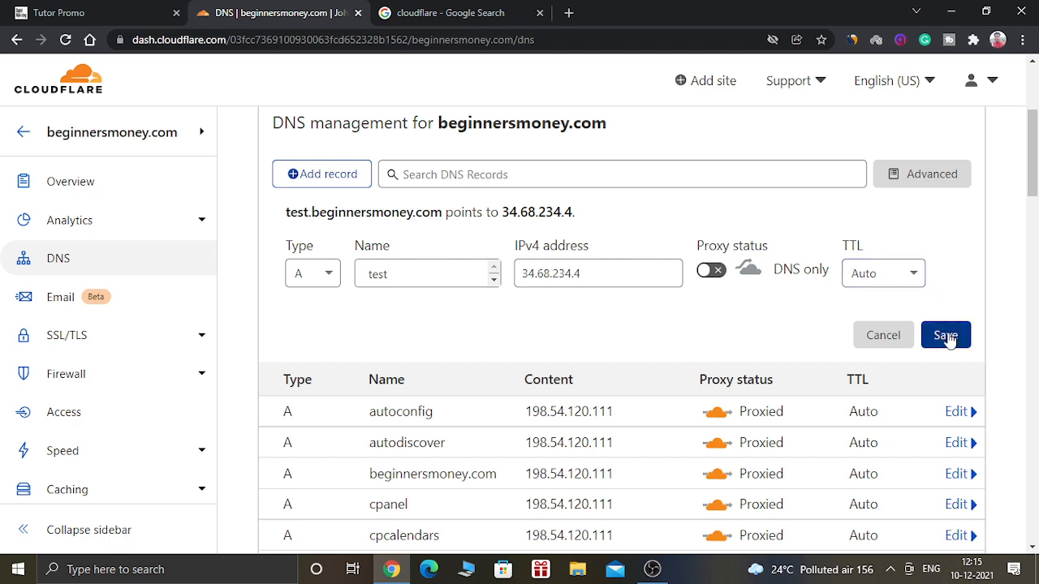
pyautogui.click(946, 335)
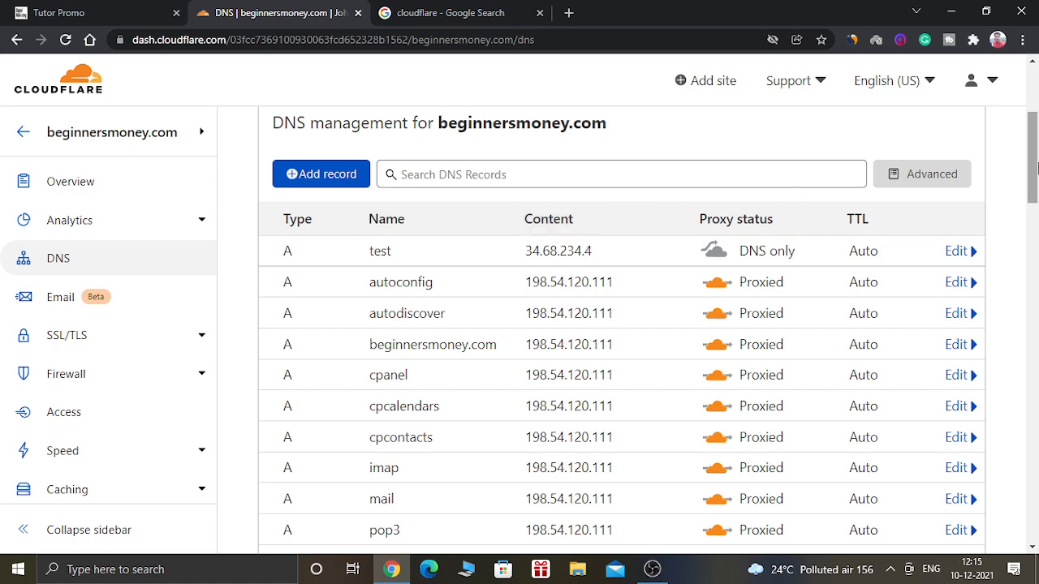
pyautogui.moveTo(1036, 167); pyautogui.dragTo(1036, 134)
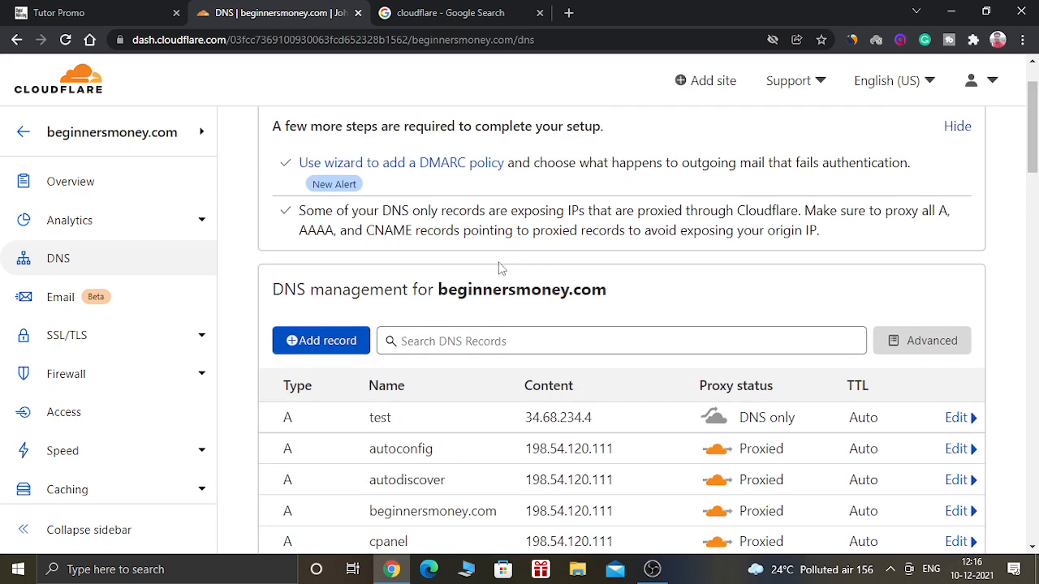
# Step: Return to HighLevel and submit test.beginnersmoney.com as the new domain, leaving the robots.txt code empty
pyautogui.click(106, 9)
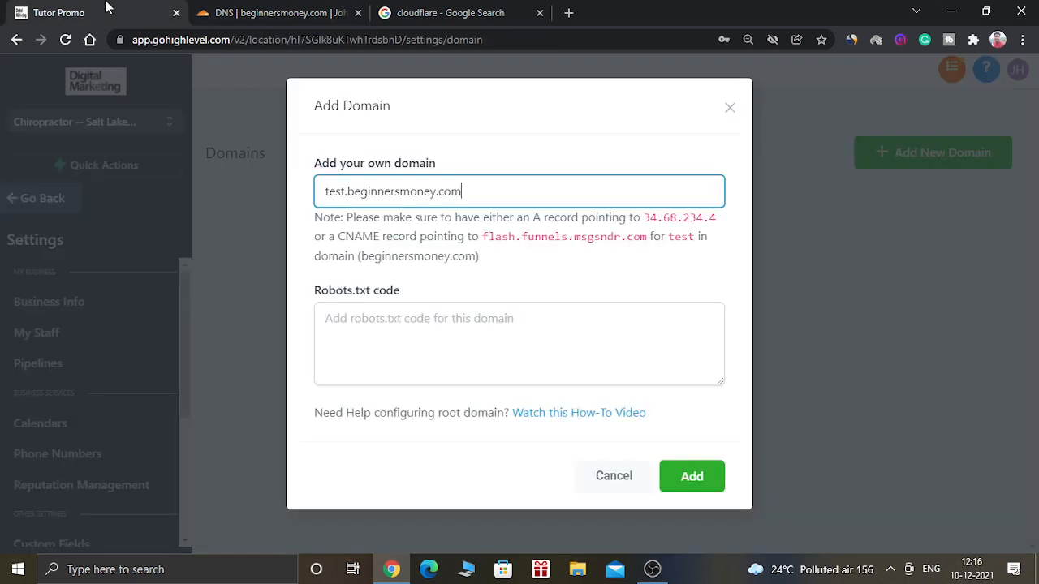
pyautogui.click(512, 284)
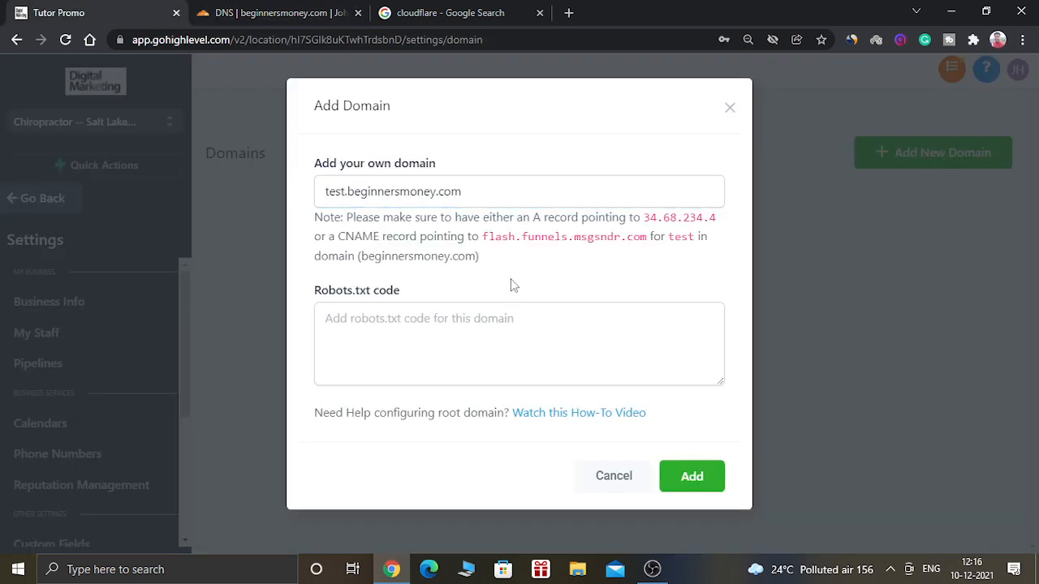
pyautogui.click(703, 479)
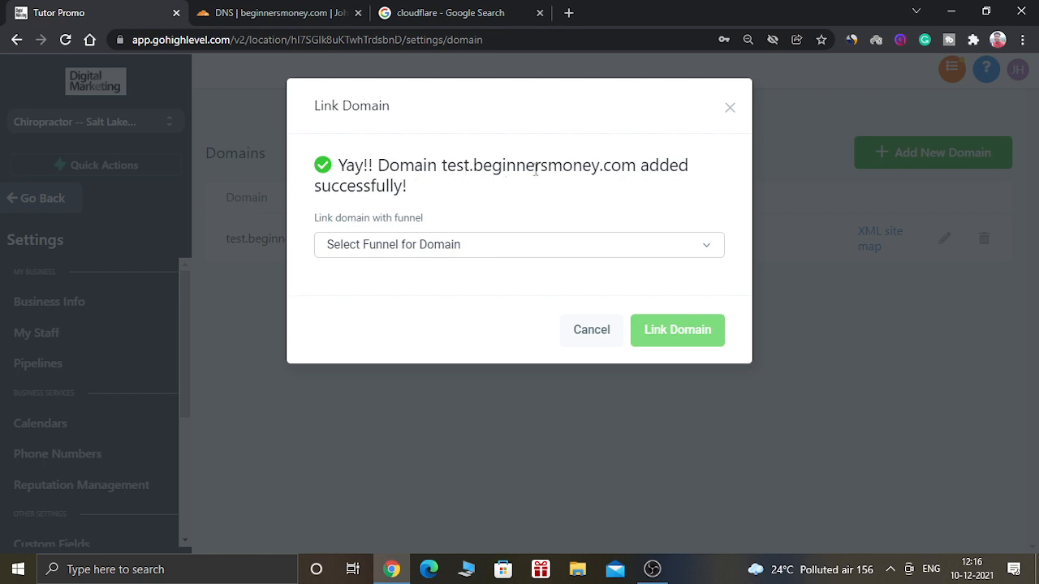
# Step: View the funnels offered for linking to test.beginnersmoney.com and close the dialog without linking one
pyautogui.moveTo(484, 170); pyautogui.dragTo(602, 171)
pyautogui.click(500, 206)
pyautogui.click(467, 247)
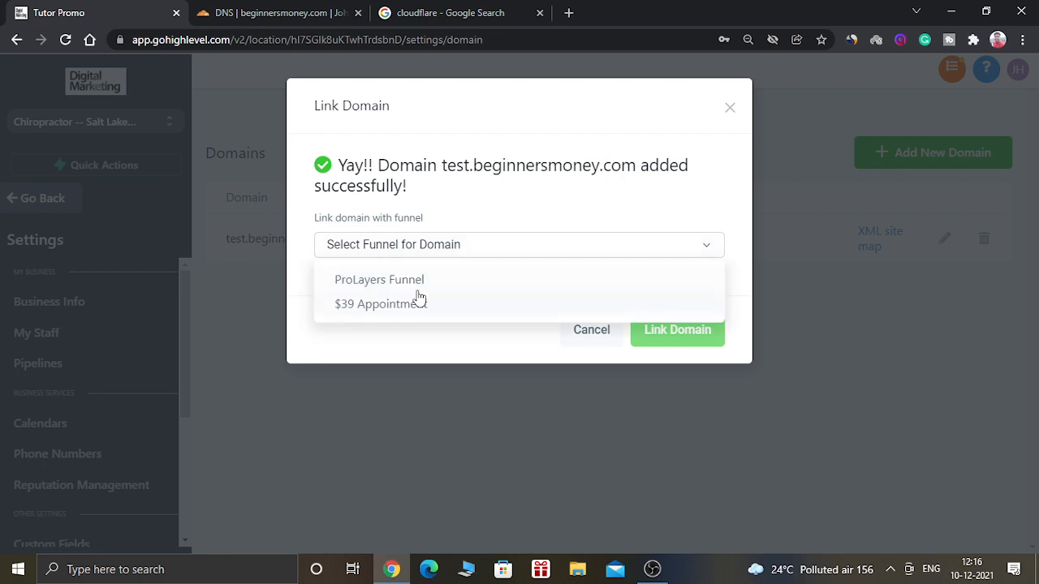
pyautogui.click(542, 216)
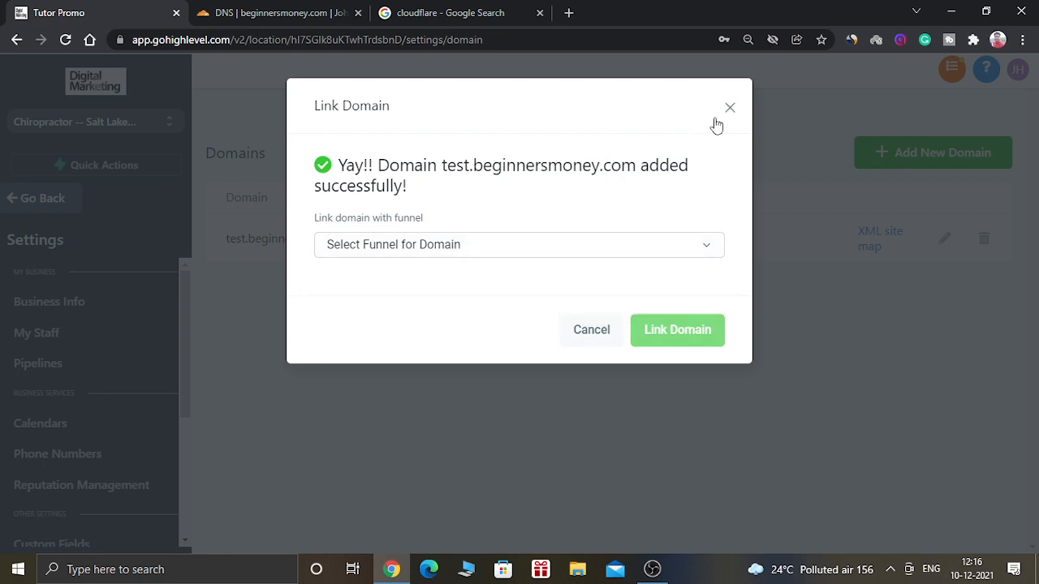
pyautogui.click(522, 260)
pyautogui.click(679, 101)
pyautogui.click(730, 111)
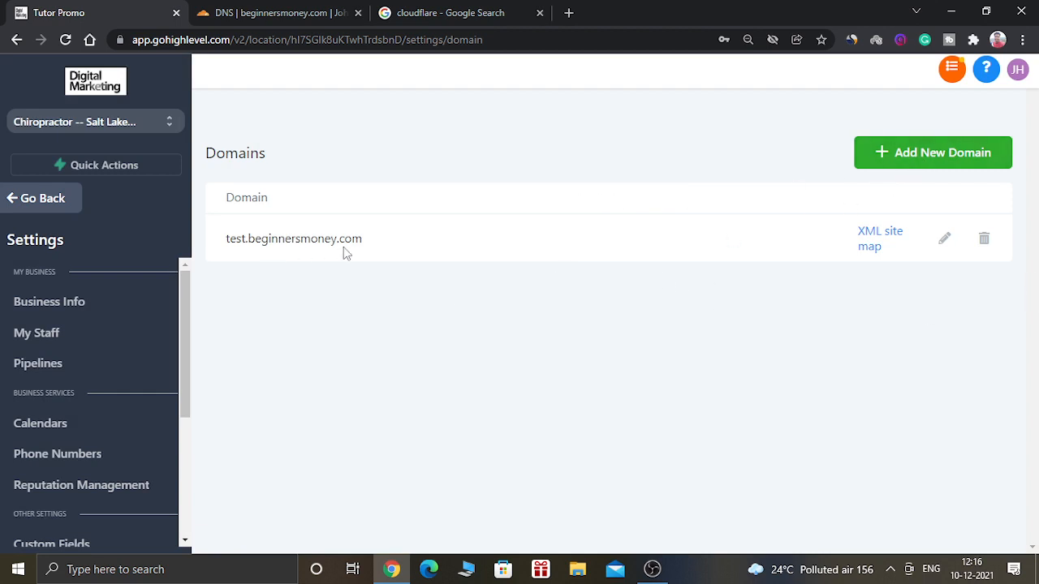
# Step: Open test.beginnersmoney.com for editing, view the pages offered as its default page, and close without saving
pyautogui.moveTo(366, 243); pyautogui.dragTo(225, 241)
pyautogui.click(679, 322)
pyautogui.click(944, 234)
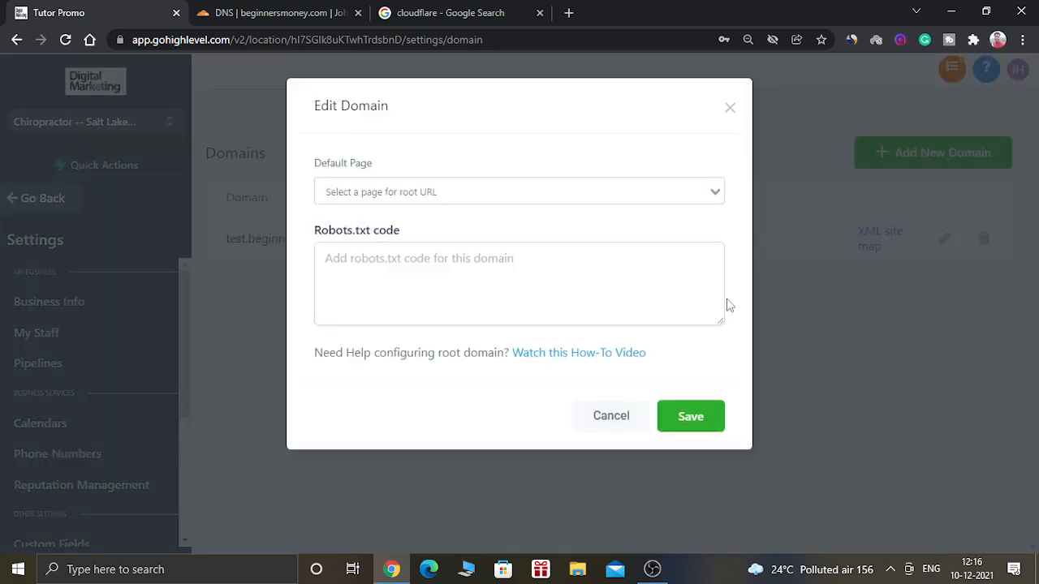
pyautogui.click(701, 185)
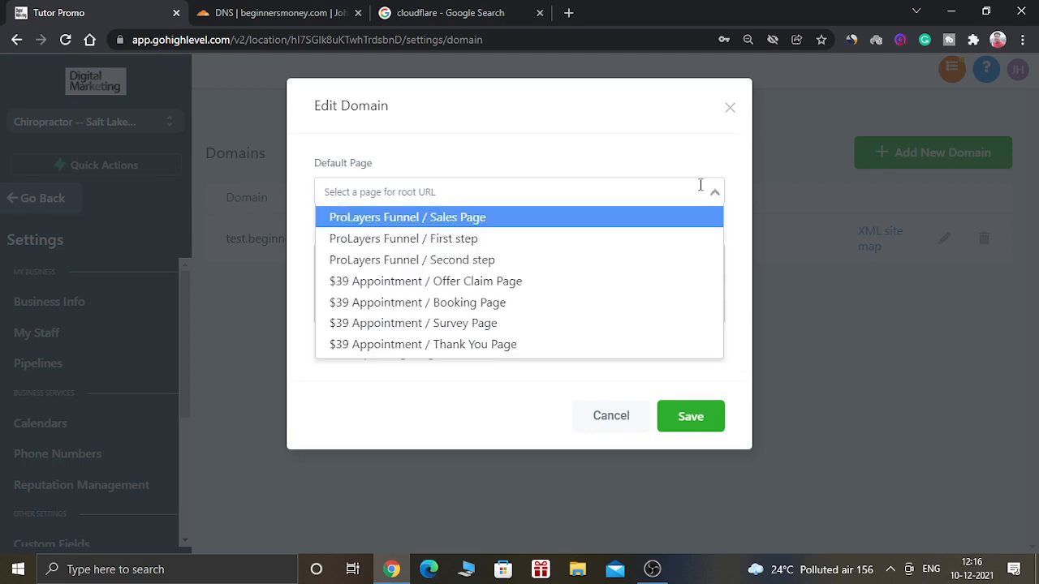
pyautogui.click(733, 110)
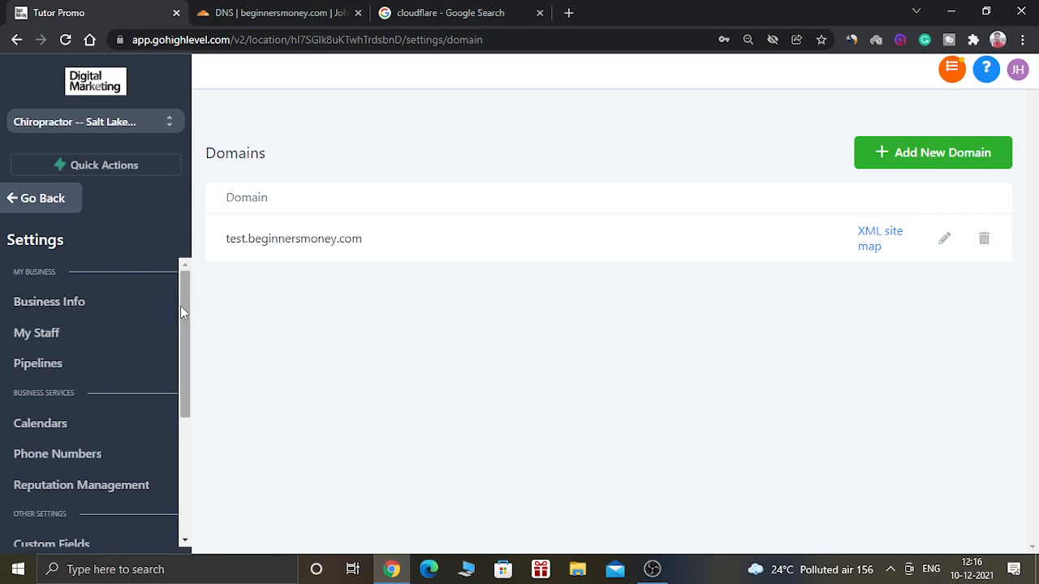
pyautogui.click(912, 160)
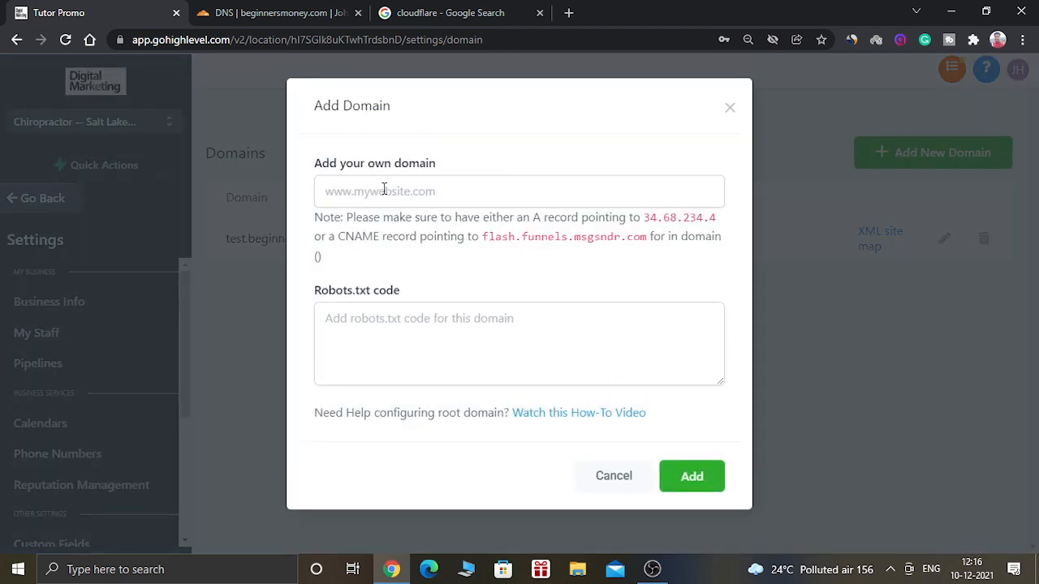
pyautogui.click(385, 190)
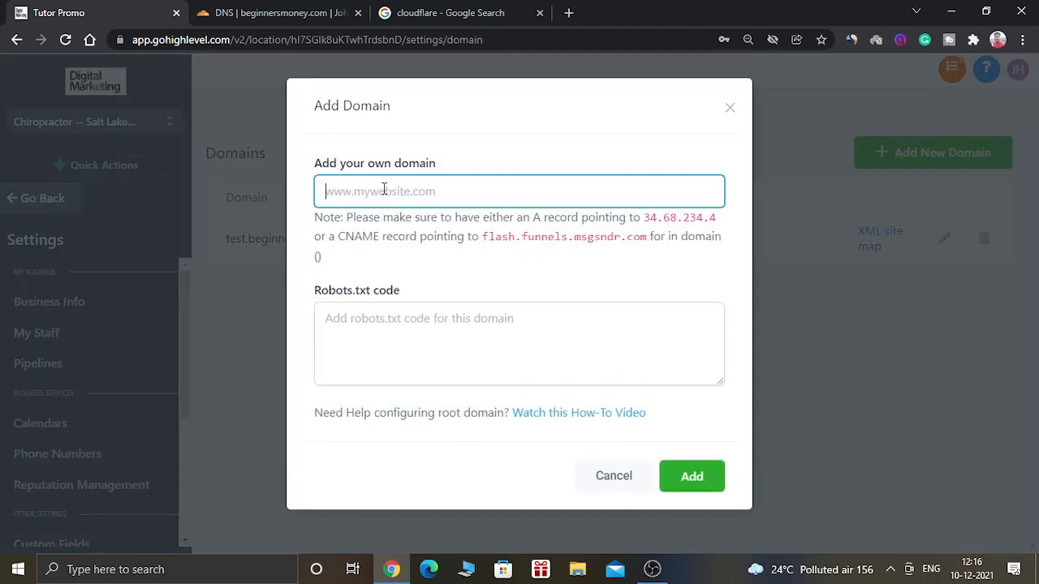
pyautogui.click(722, 117)
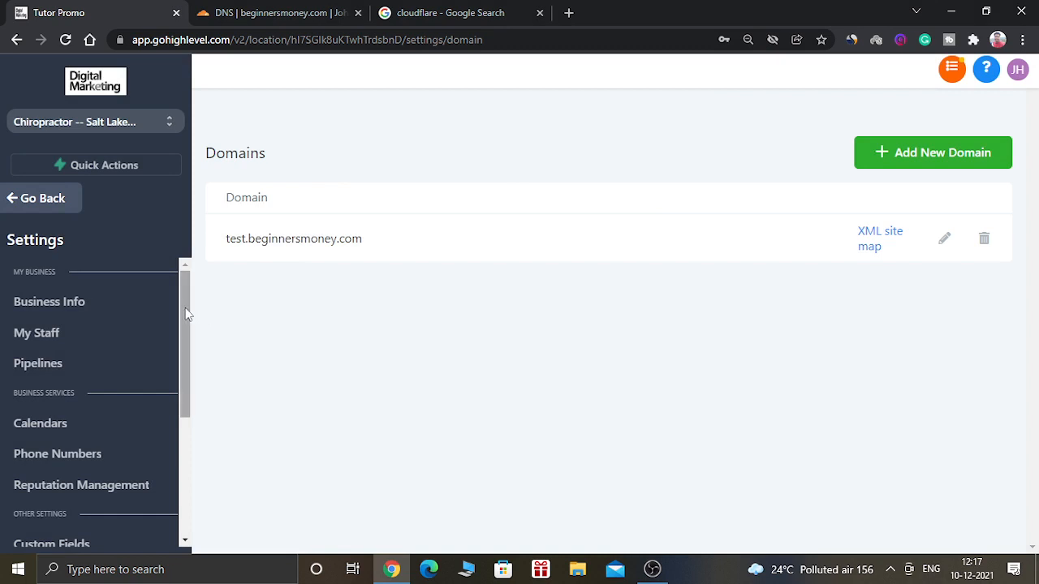
# Step: Leave the account settings and open the steps of the ProLayers Funnel
pyautogui.moveTo(185, 307)
pyautogui.mouseDown()
pyautogui.moveTo(183, 413)
pyautogui.moveTo(183, 293)
pyautogui.mouseUp()
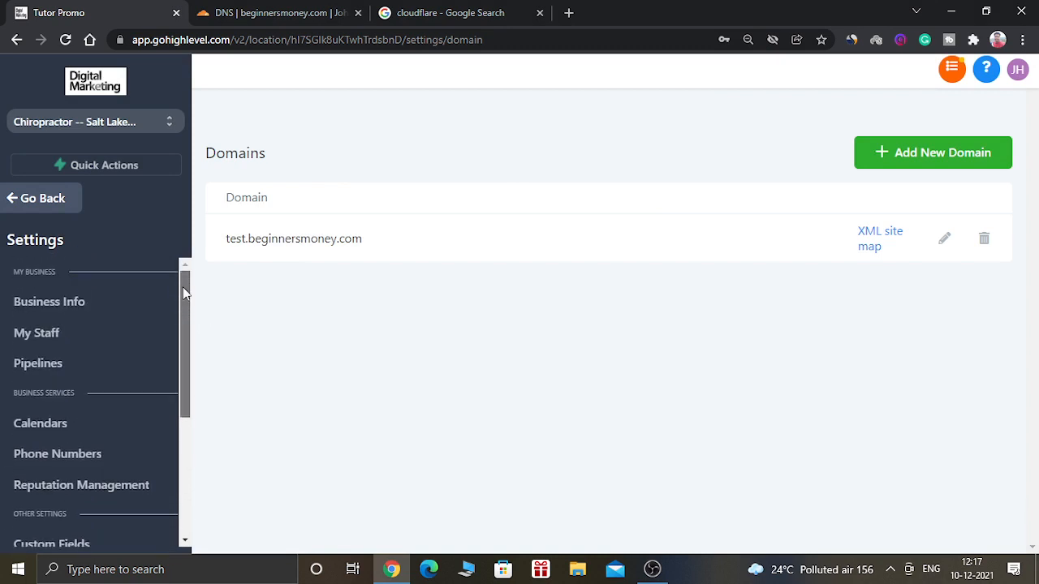
pyautogui.click(50, 206)
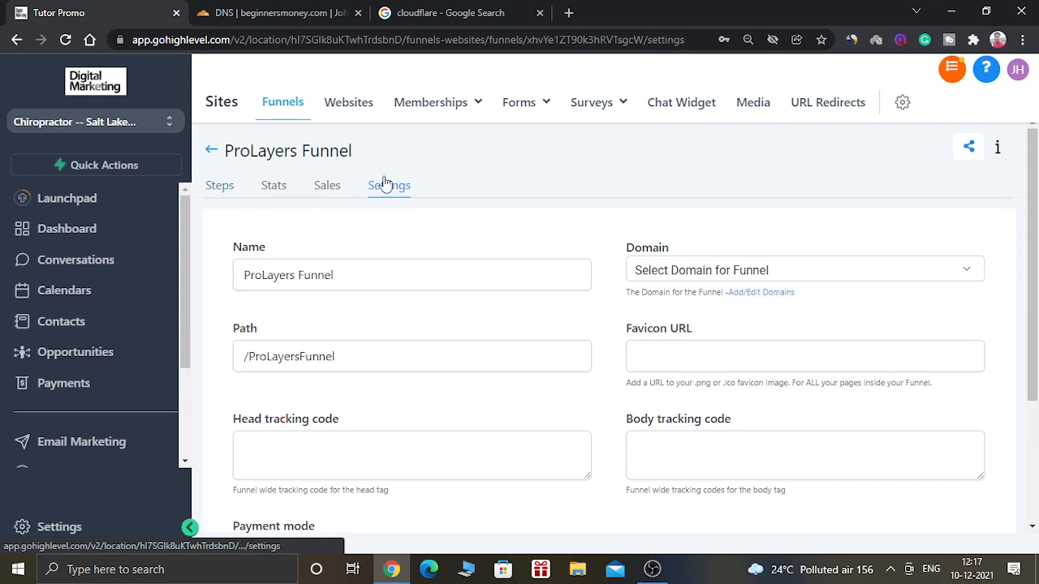
pyautogui.click(221, 186)
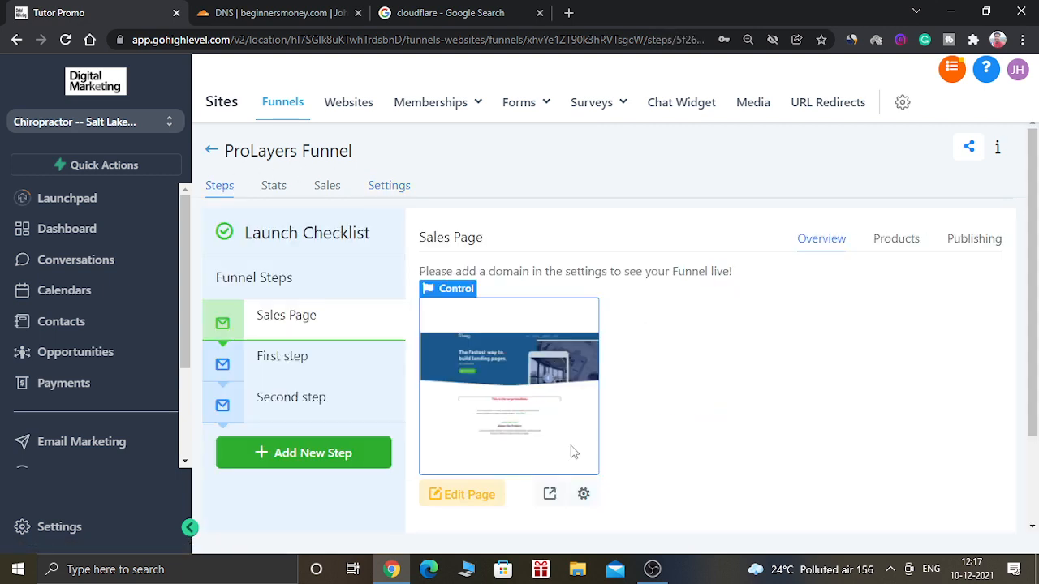
# Step: Preview the funnel's Sales Page in a new browser tab and return to the funnel steps
pyautogui.click(550, 494)
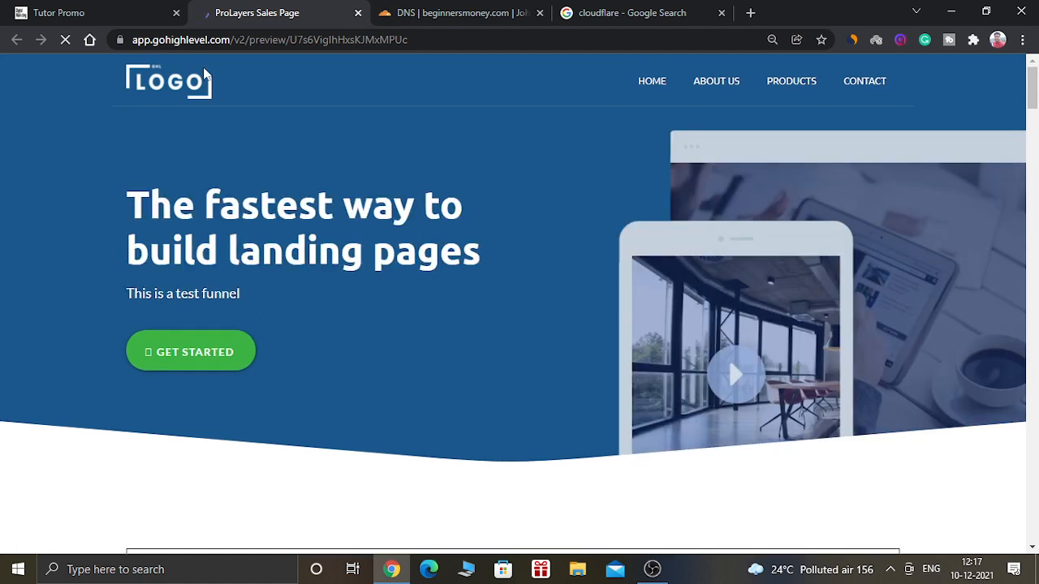
pyautogui.scroll(-5, 204, 75)
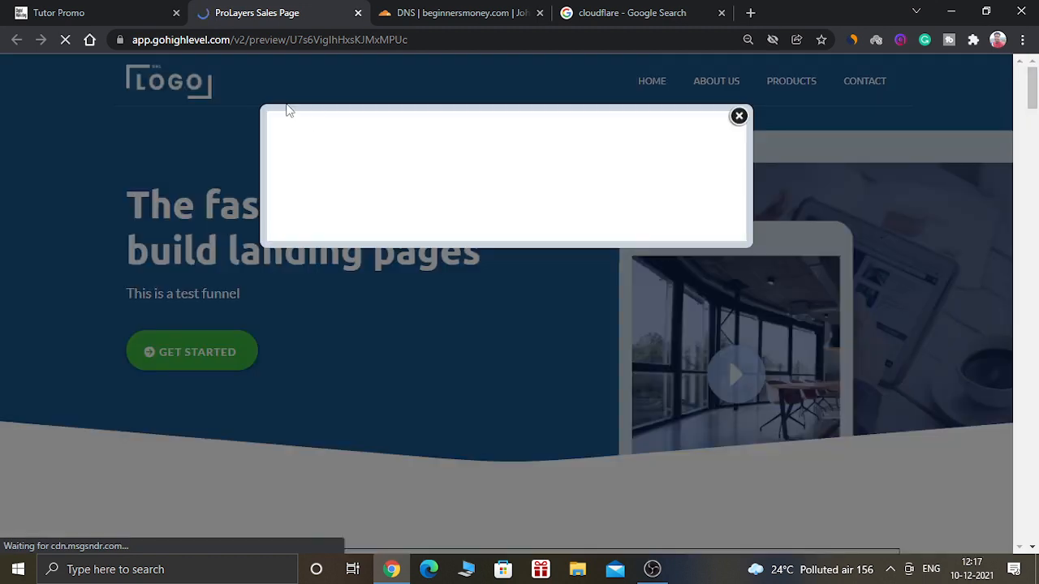
pyautogui.click(94, 10)
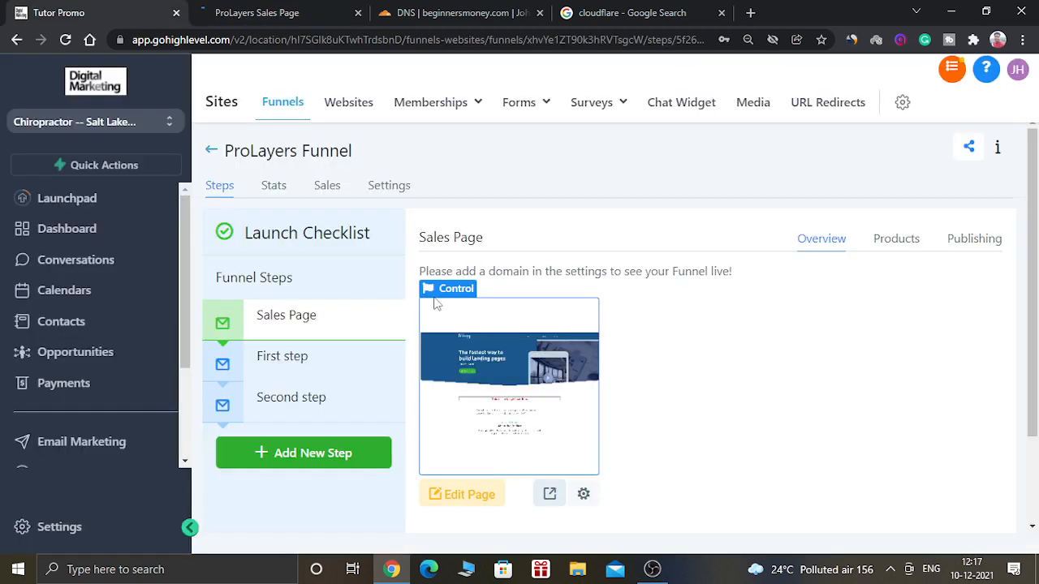
# Step: Set test.beginnersmoney.com as the domain in the ProLayers Funnel's settings and save the settings
pyautogui.click(398, 186)
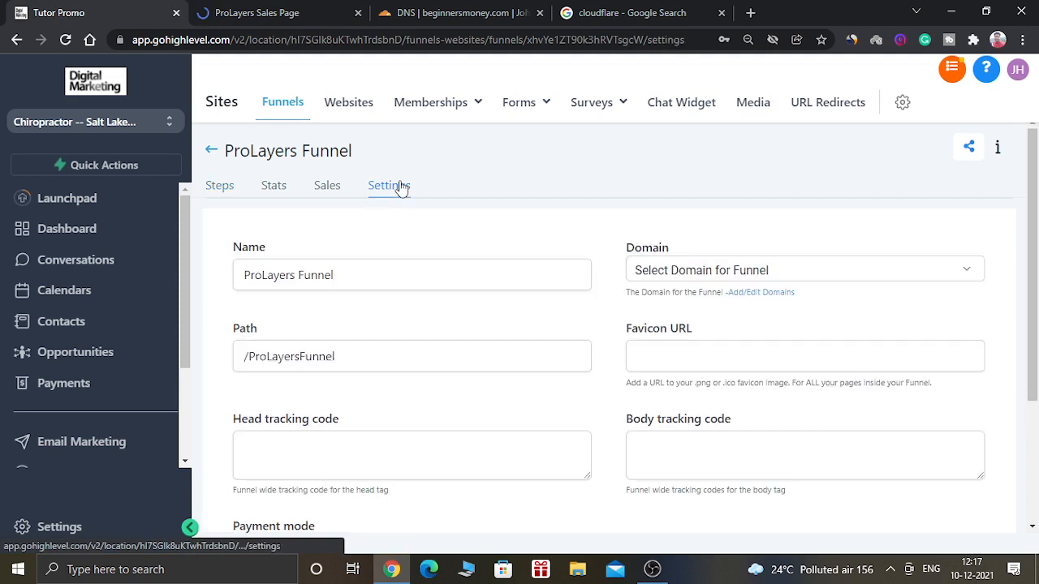
pyautogui.click(854, 269)
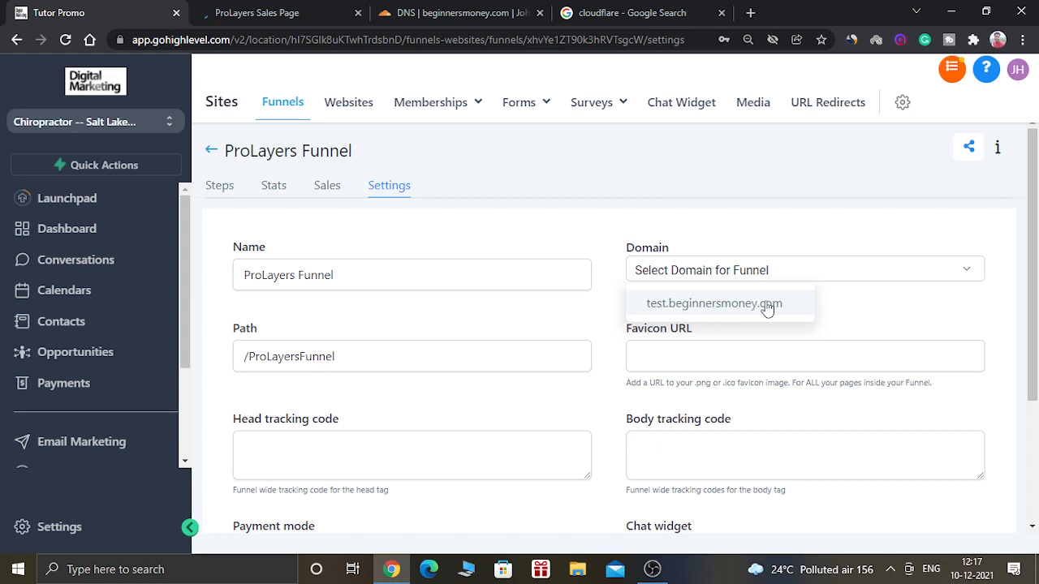
pyautogui.click(830, 304)
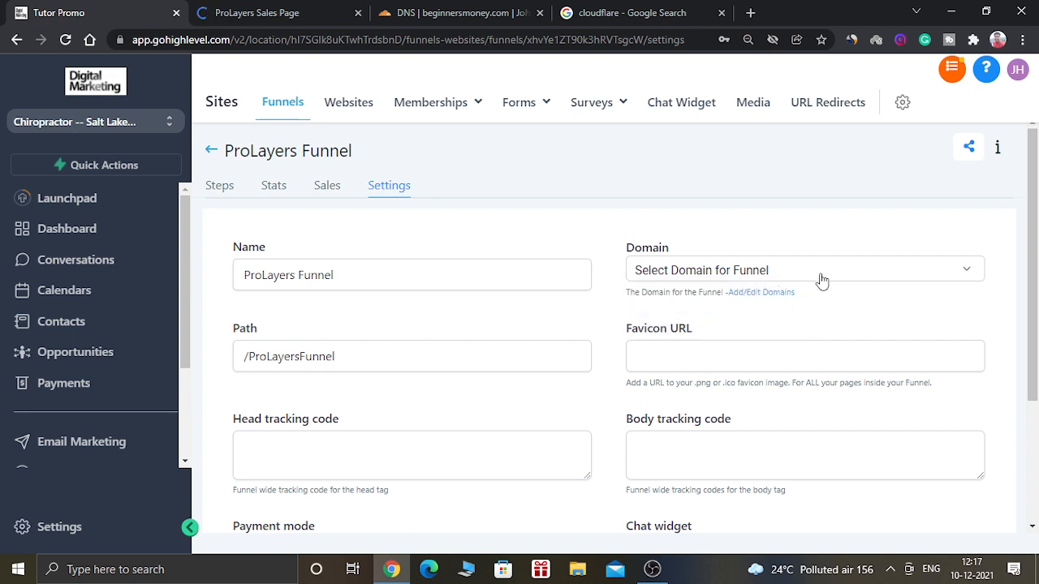
pyautogui.click(844, 276)
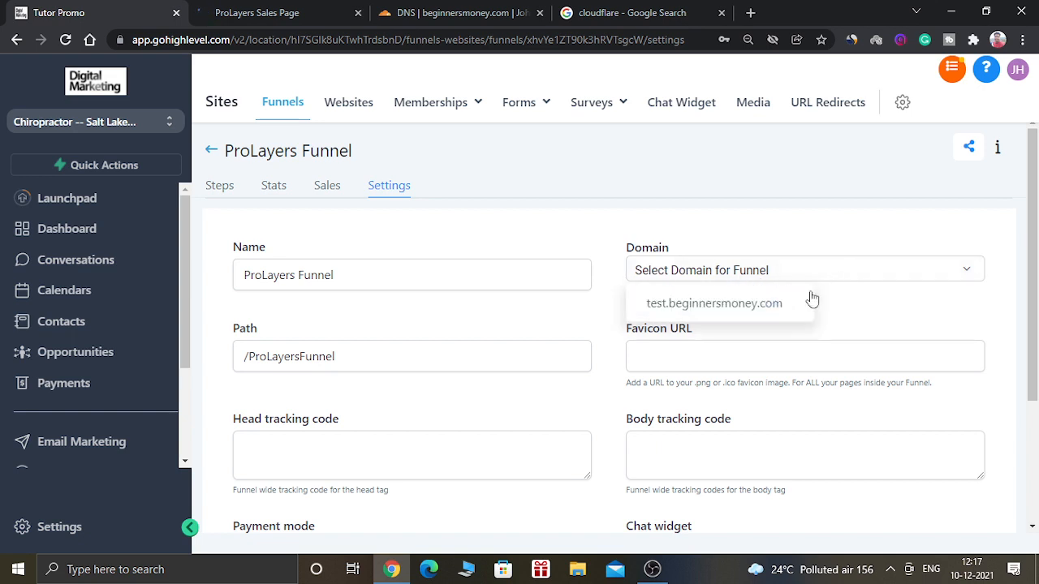
pyautogui.click(730, 304)
pyautogui.moveTo(1034, 337); pyautogui.dragTo(1038, 456)
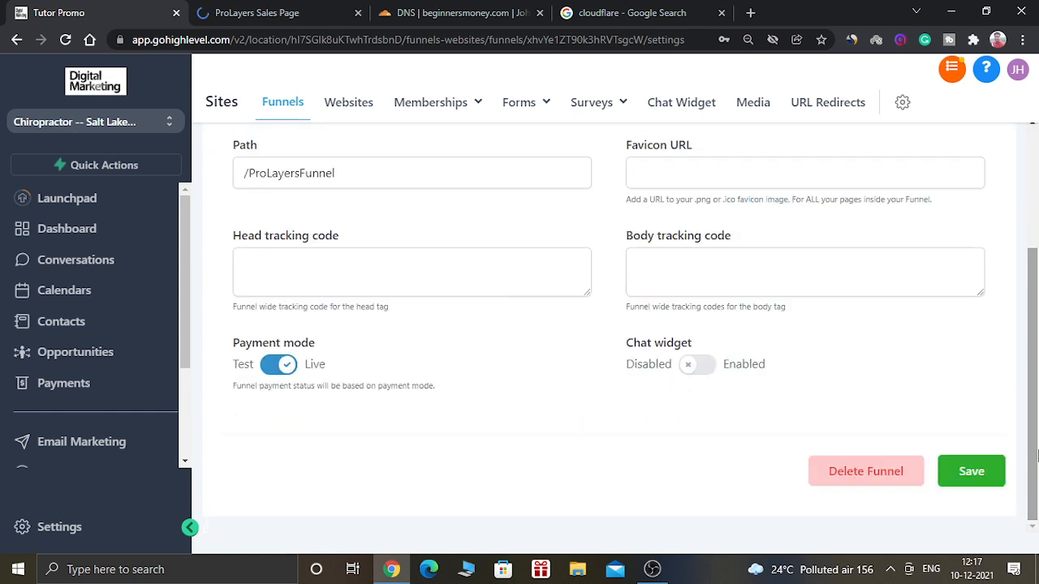
pyautogui.click(979, 479)
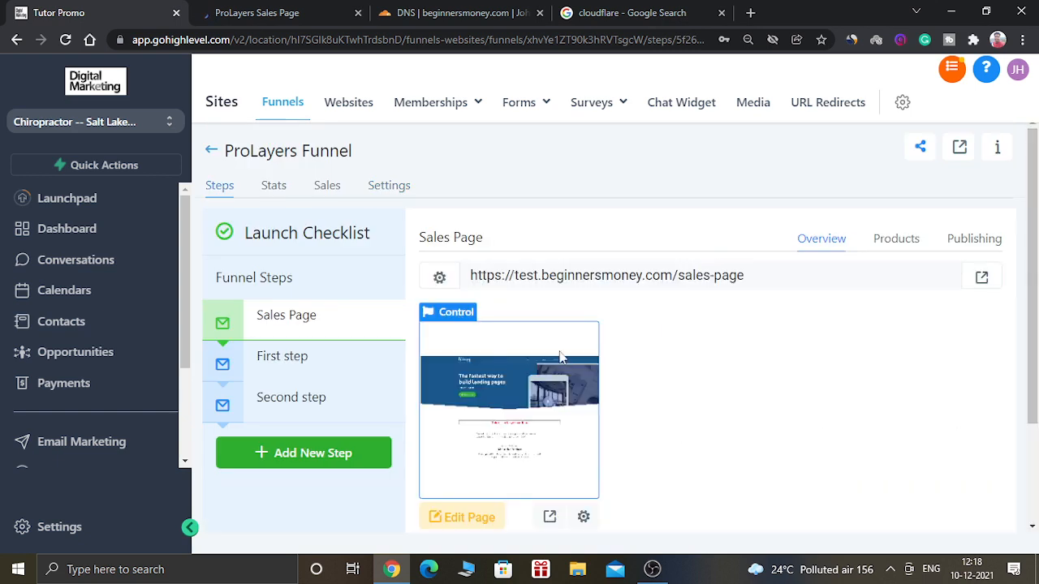
# Step: Open the Sales Page in a new browser tab, close its popup, and compare it with the earlier preview
pyautogui.click(549, 518)
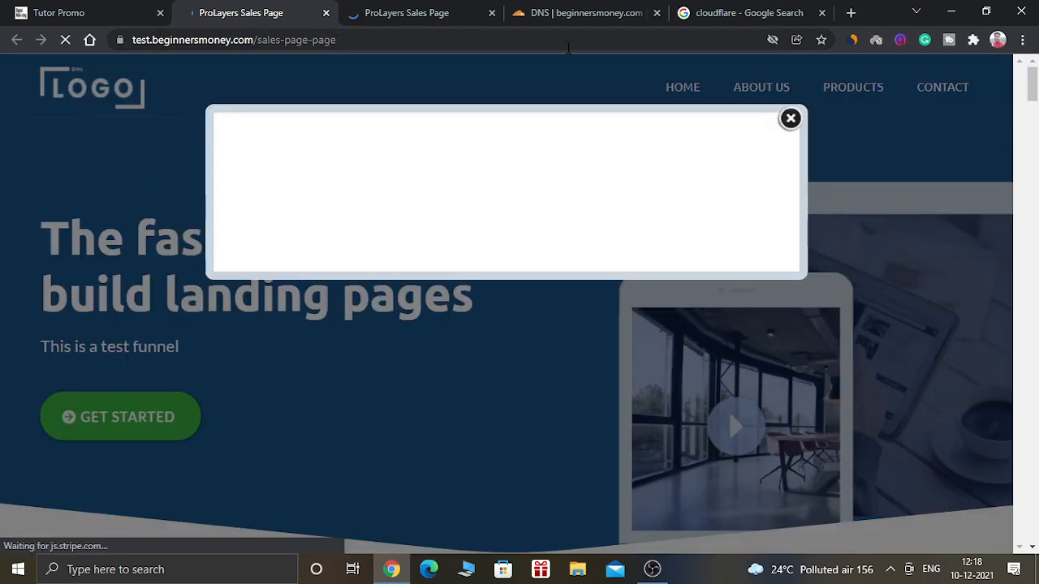
pyautogui.click(790, 120)
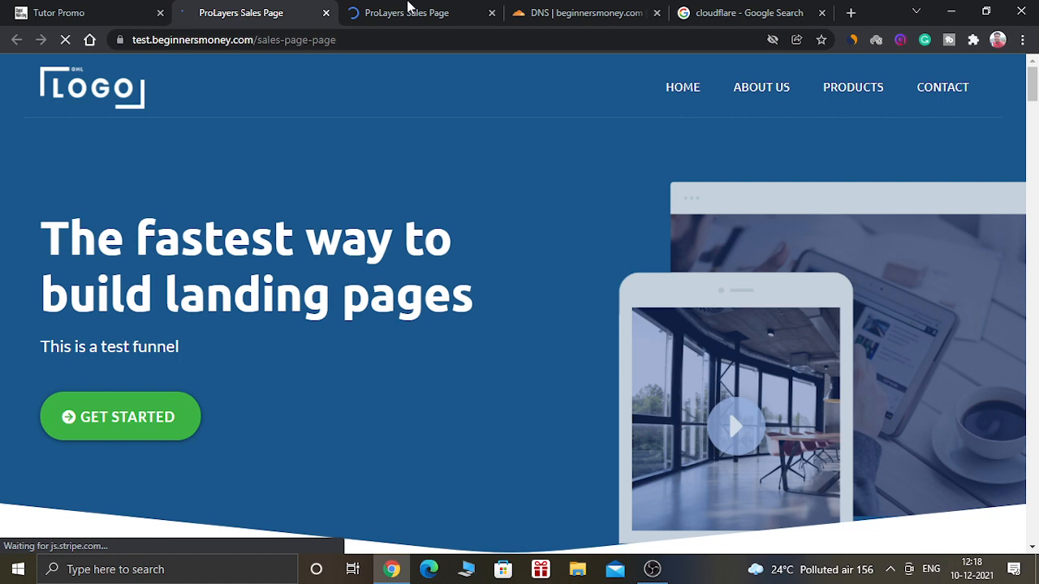
pyautogui.click(408, 9)
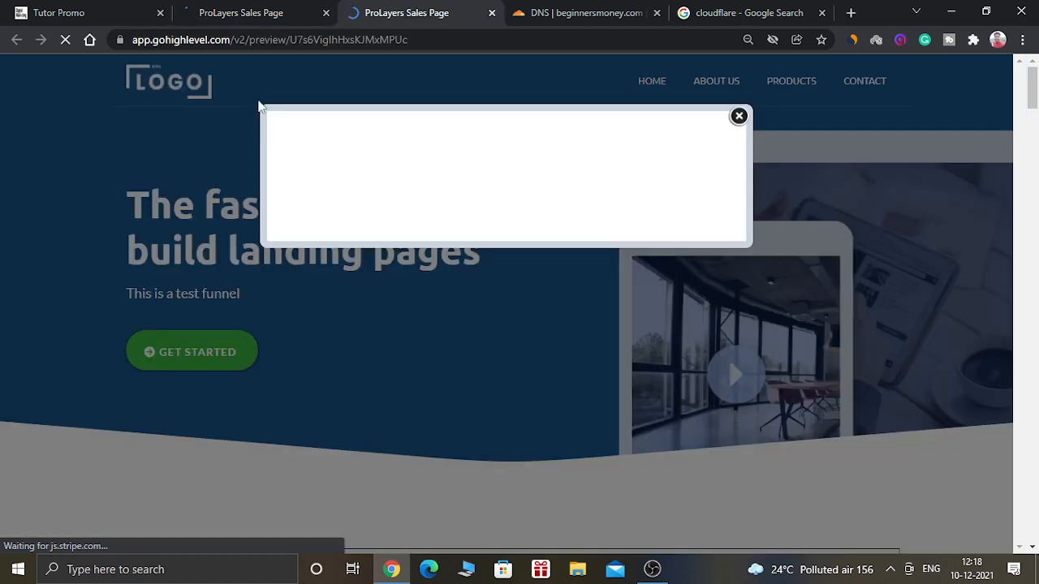
pyautogui.click(268, 9)
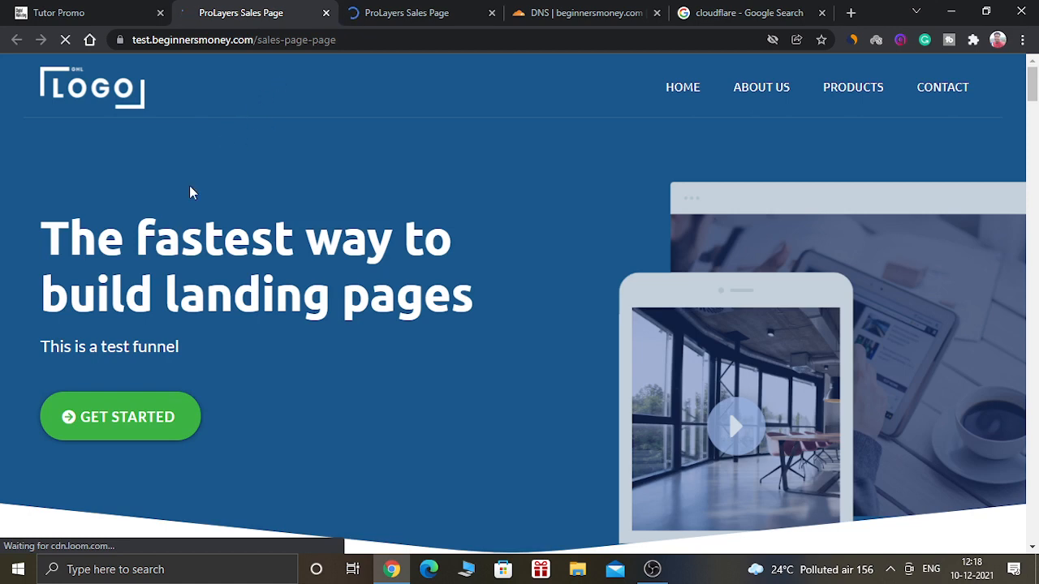
# Step: Check the Sales Page address in the funnel steps and view the live page down to its large headline
pyautogui.click(110, 8)
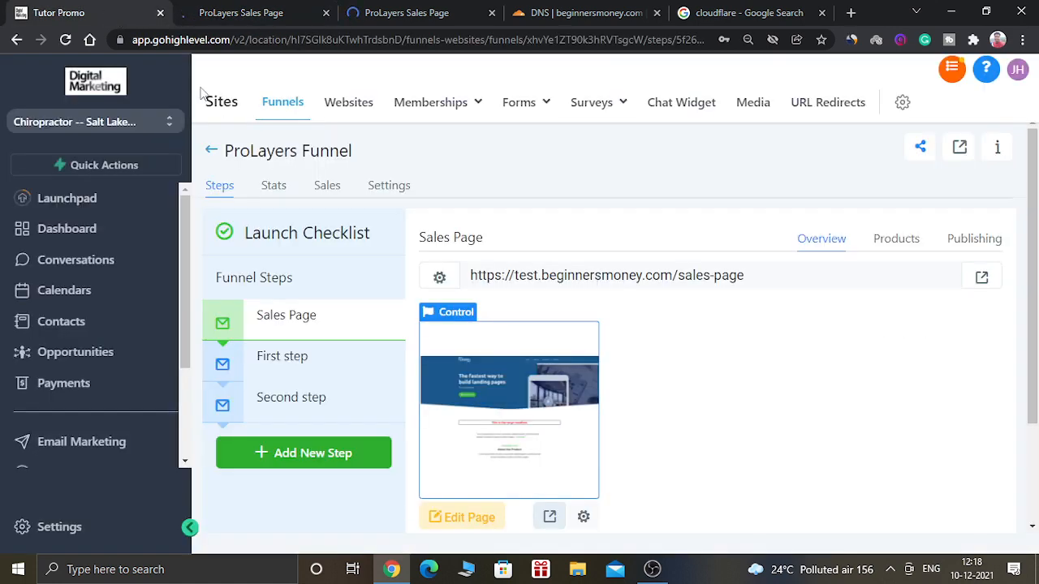
pyautogui.click(198, 12)
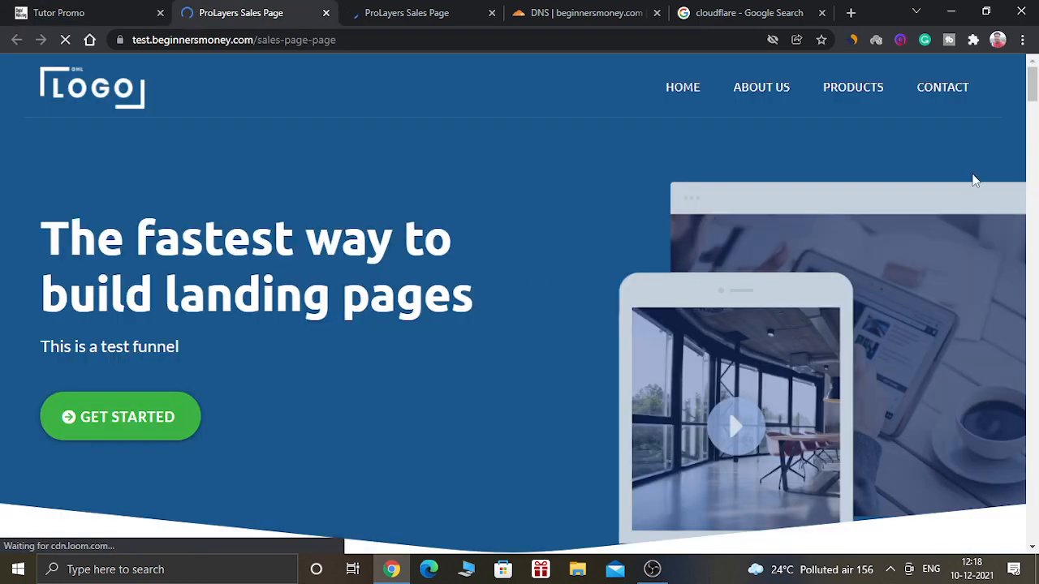
pyautogui.moveTo(1034, 92); pyautogui.dragTo(1036, 115)
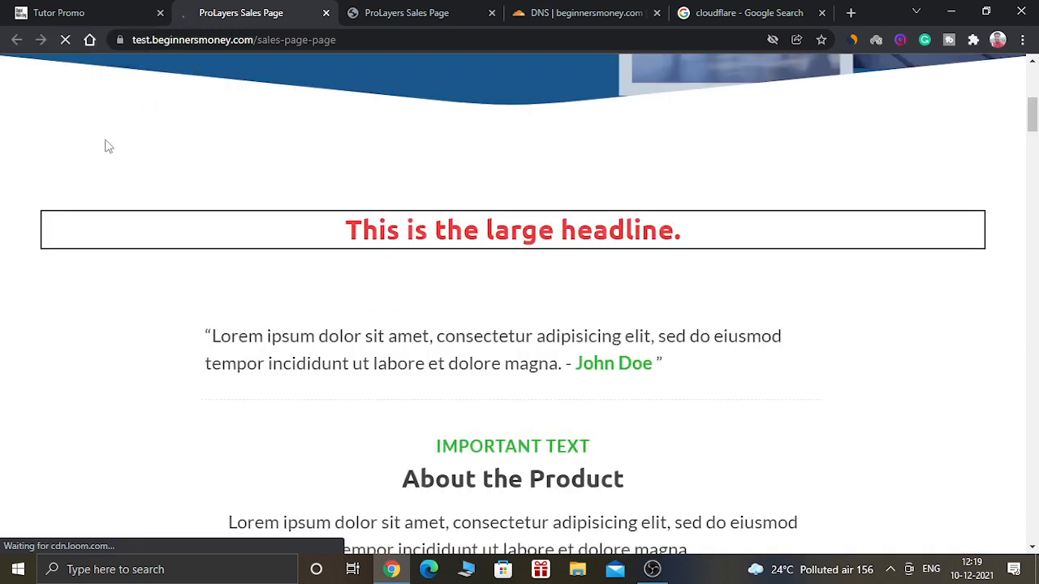
# Step: Review the Sales Page overview in the funnel steps and return to the top of the live page
pyautogui.click(99, 10)
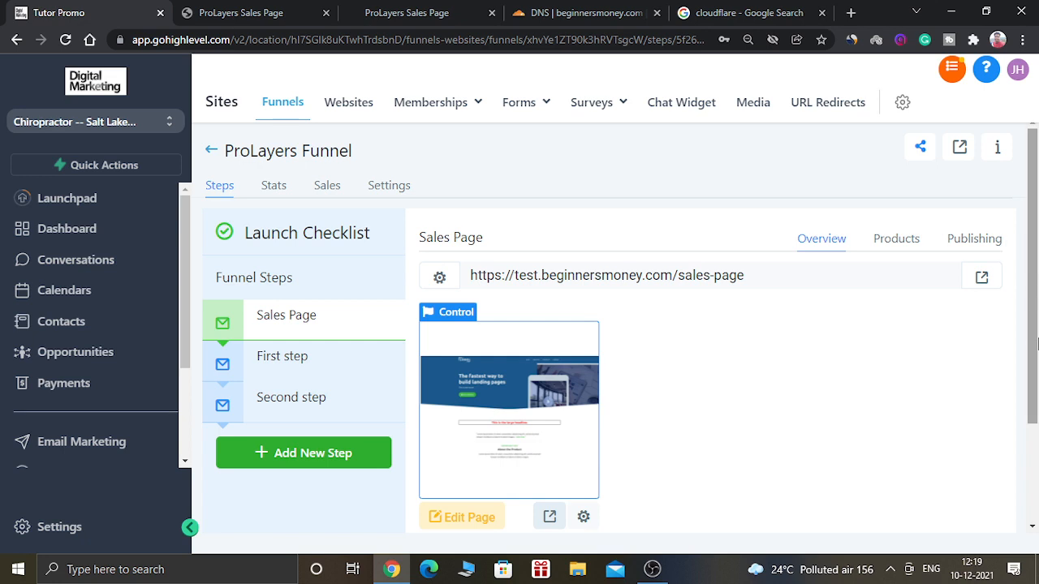
pyautogui.scroll(-2, 1036, 248)
pyautogui.scroll(2, 1036, 260)
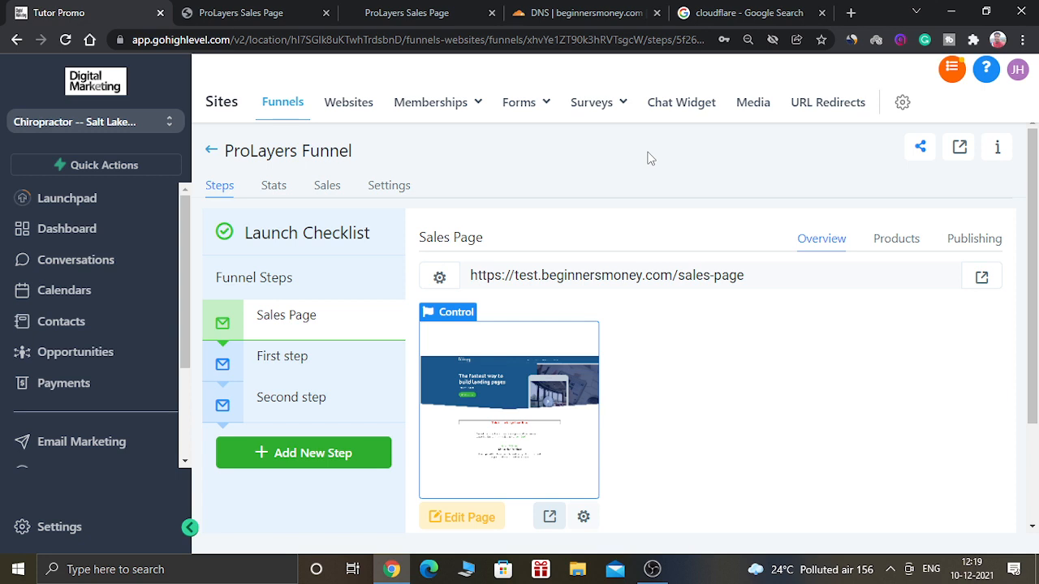
pyautogui.scroll(-1, 1036, 262)
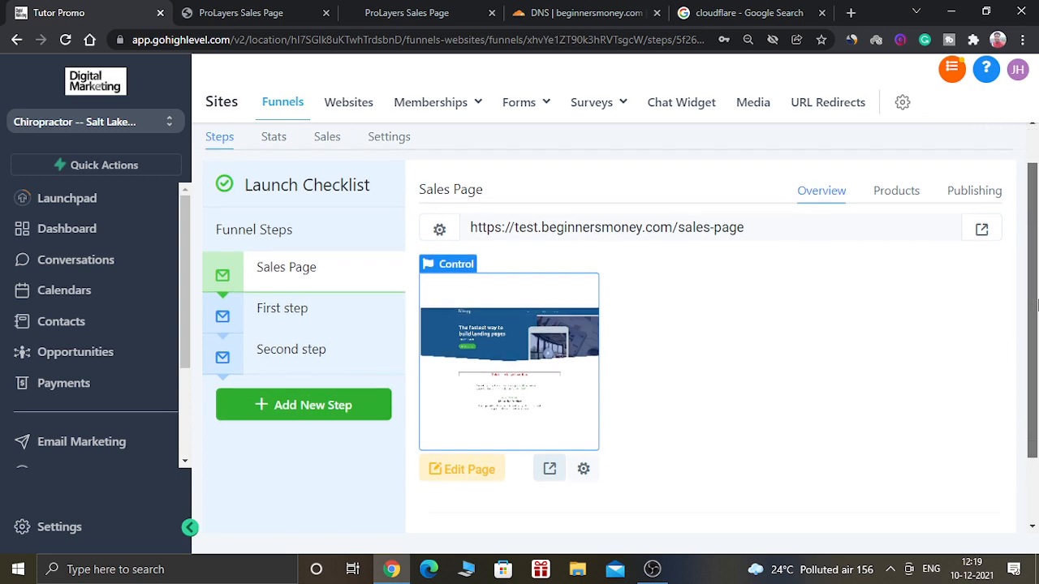
pyautogui.scroll(1, 1036, 261)
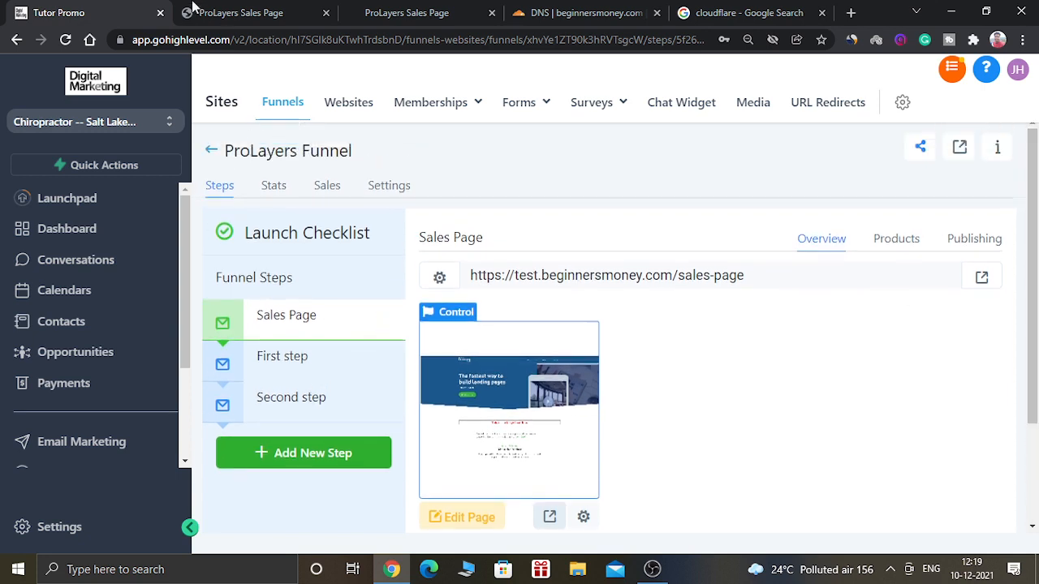
pyautogui.click(241, 10)
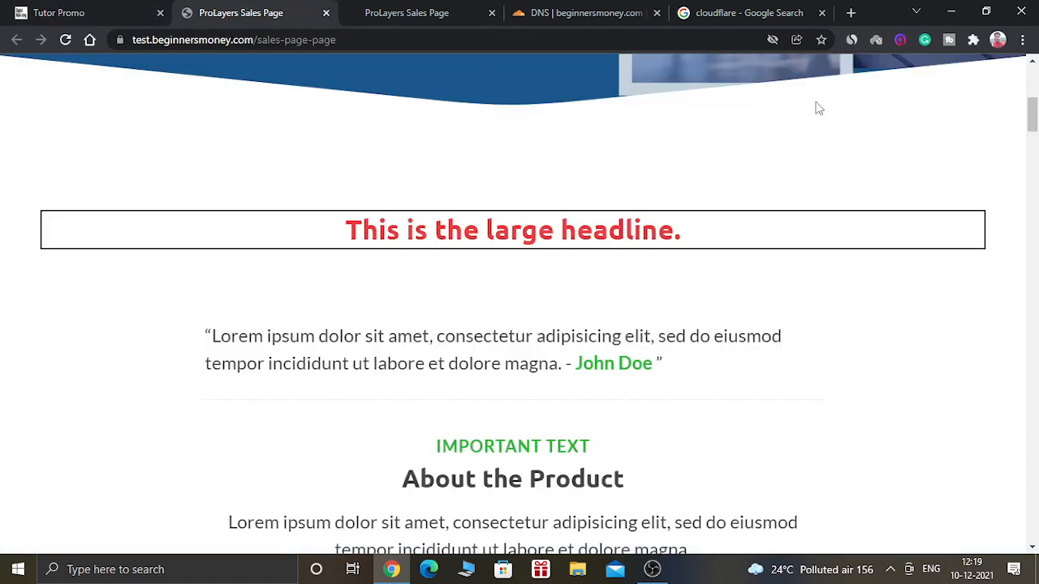
pyautogui.moveTo(1032, 114); pyautogui.dragTo(1032, 73)
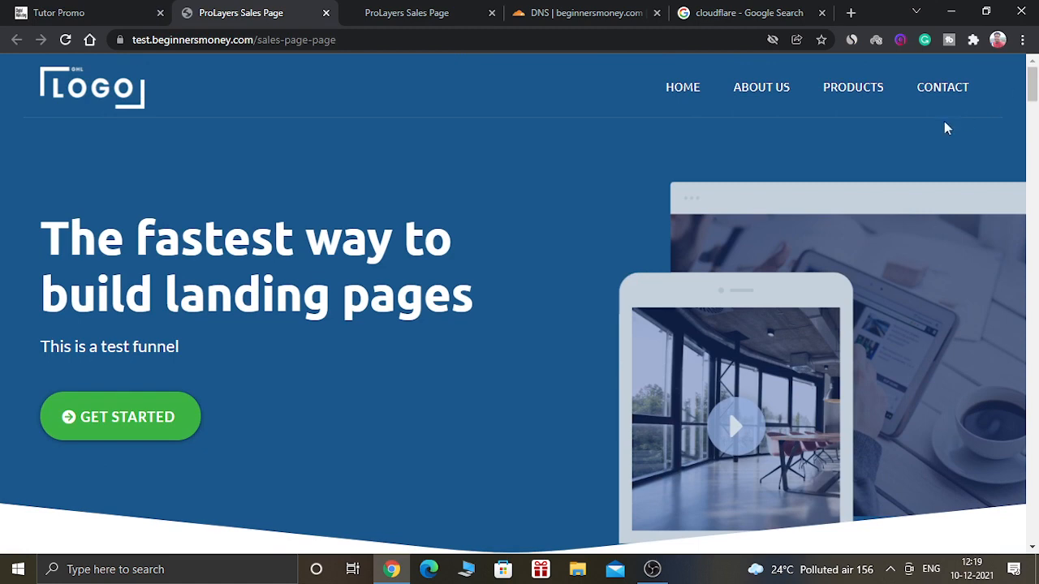